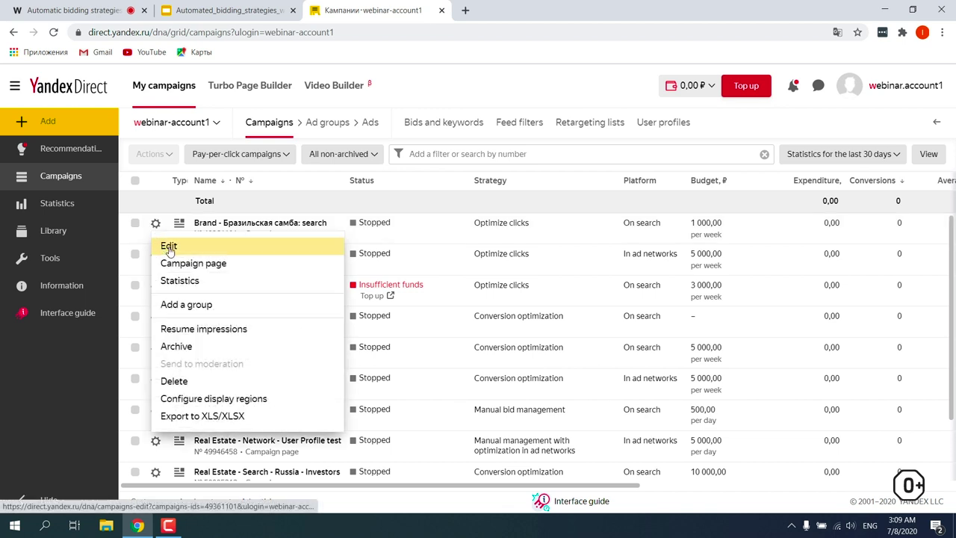
Step: Open the Brand - Бразильская самба: search campaign for editing and expand its Strategy settings
click(217, 252)
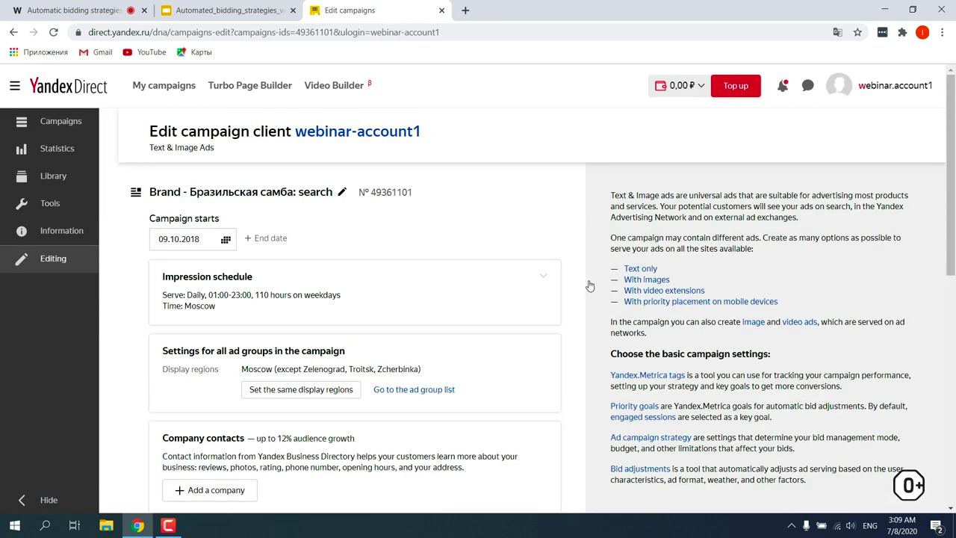
scroll(589, 286, down, 1)
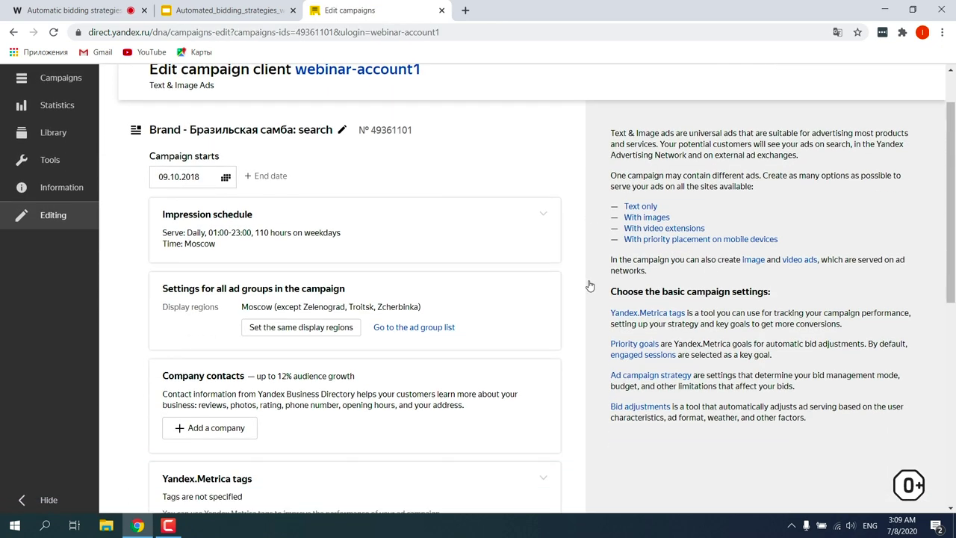
scroll(590, 285, down, 6)
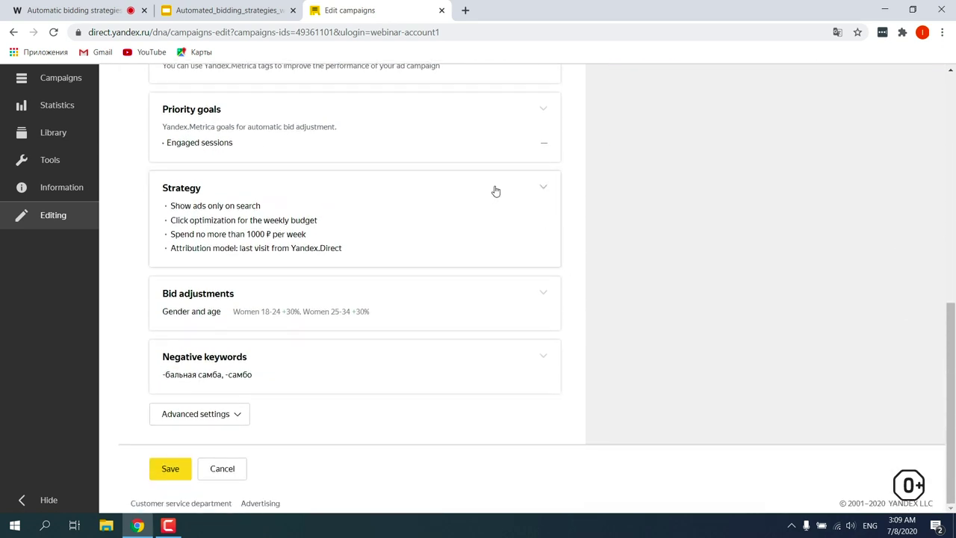
click(547, 185)
scroll(612, 263, down, 2)
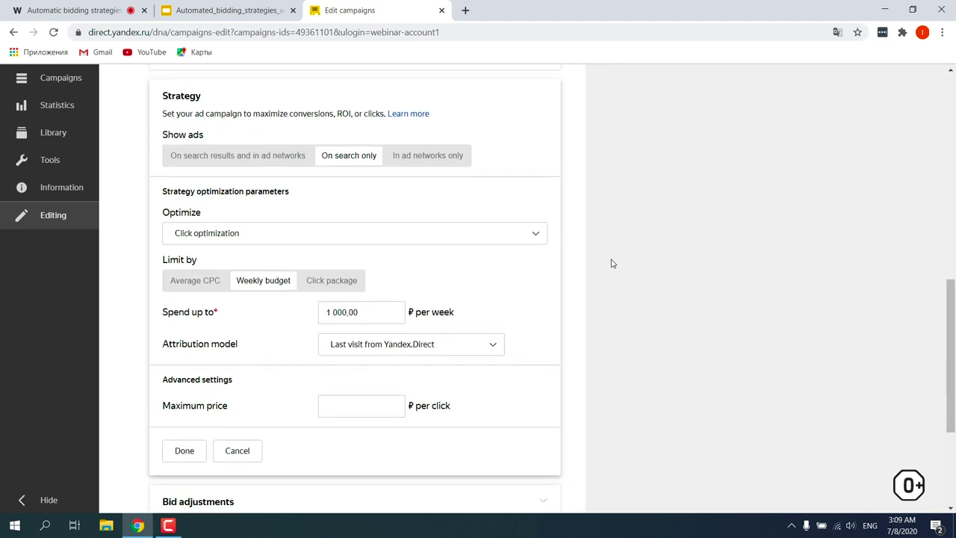
scroll(611, 263, up, 1)
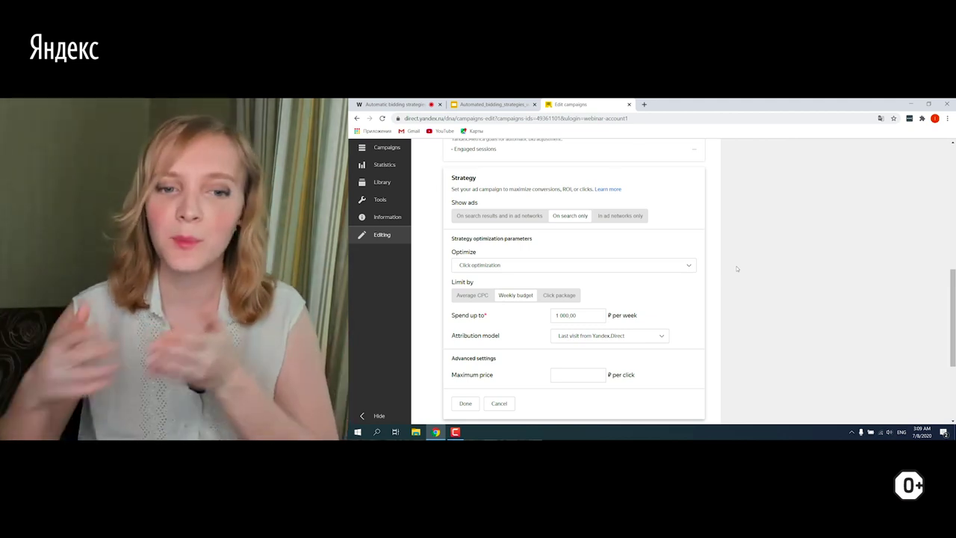
Step: Try showing ads both on search results and in ad networks, and return the placement to search only
click(478, 218)
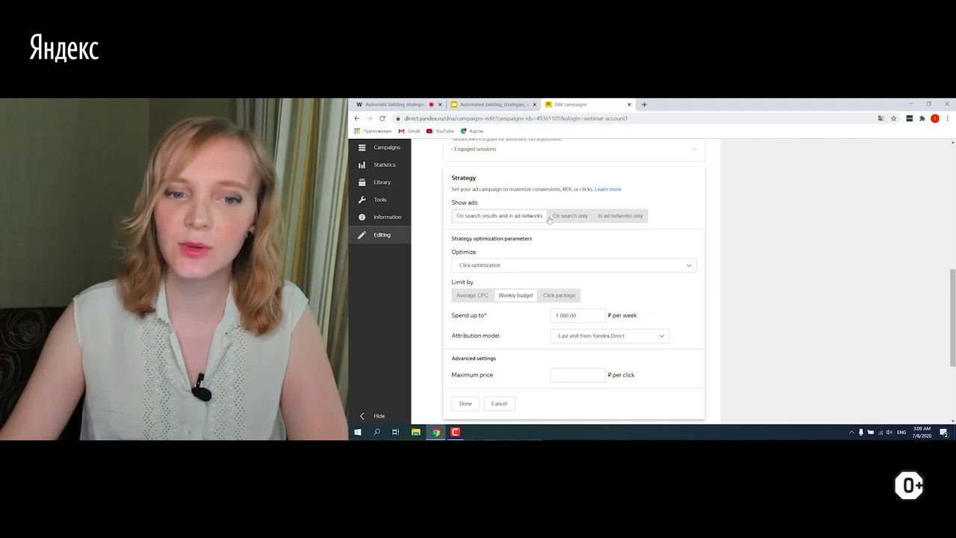
click(564, 217)
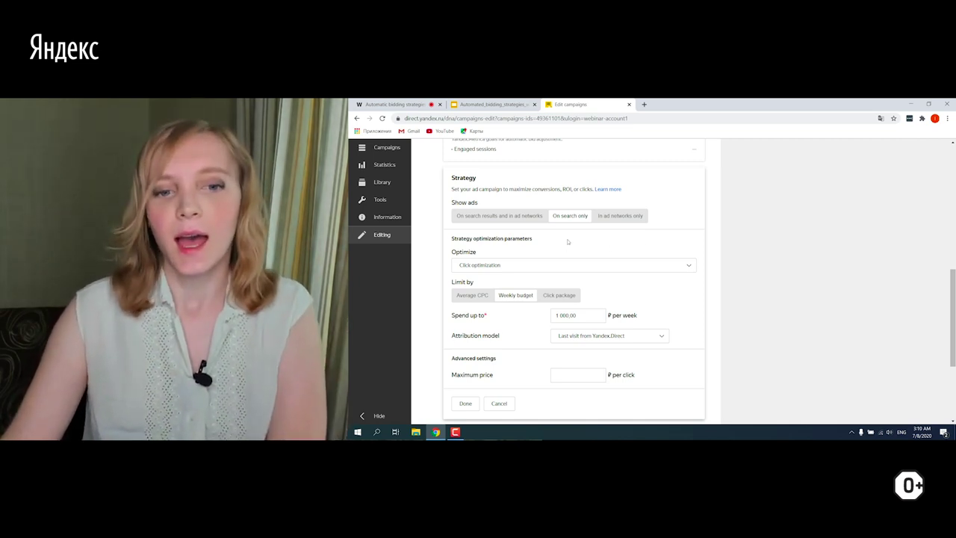
Step: Set the strategy to manual bid management with optimization, keeping the Standard budget spending mode
scroll(590, 233, down, 1)
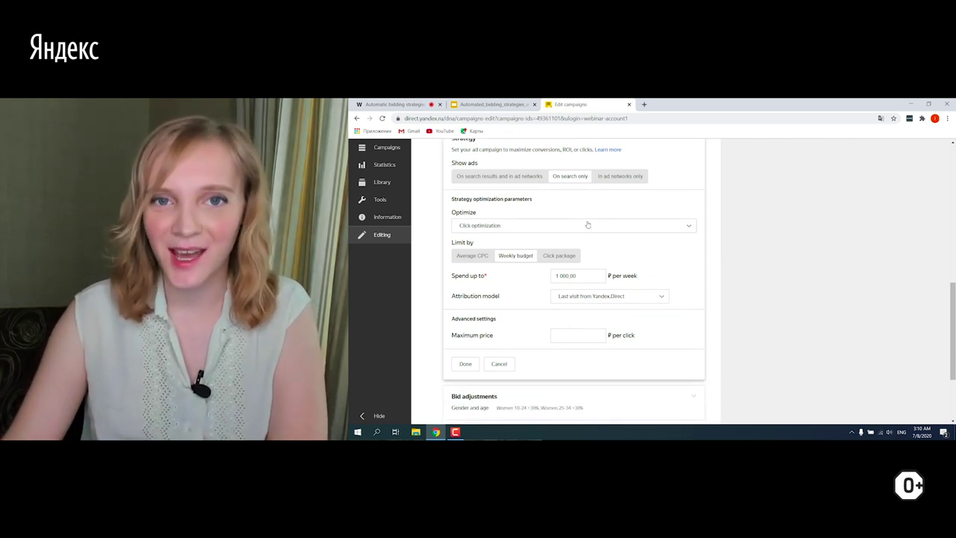
click(588, 225)
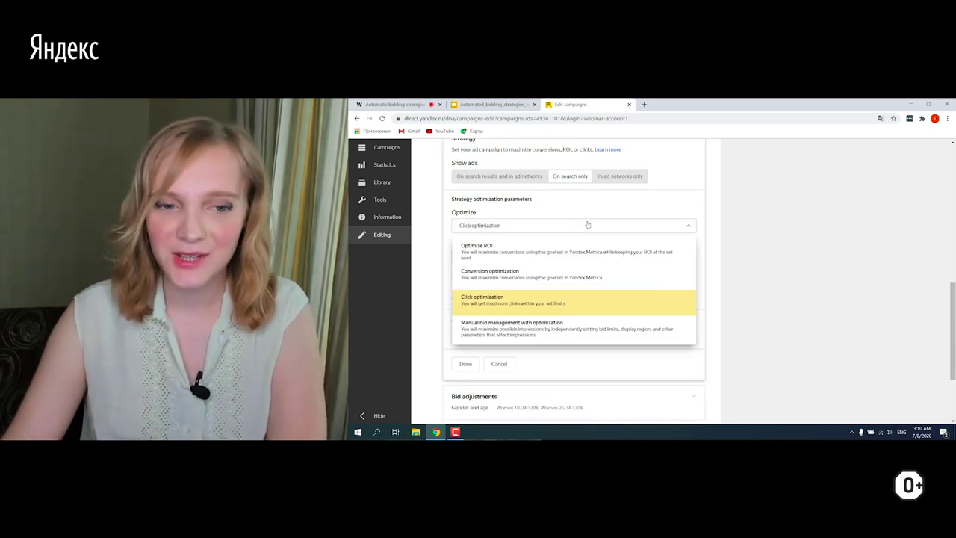
click(561, 336)
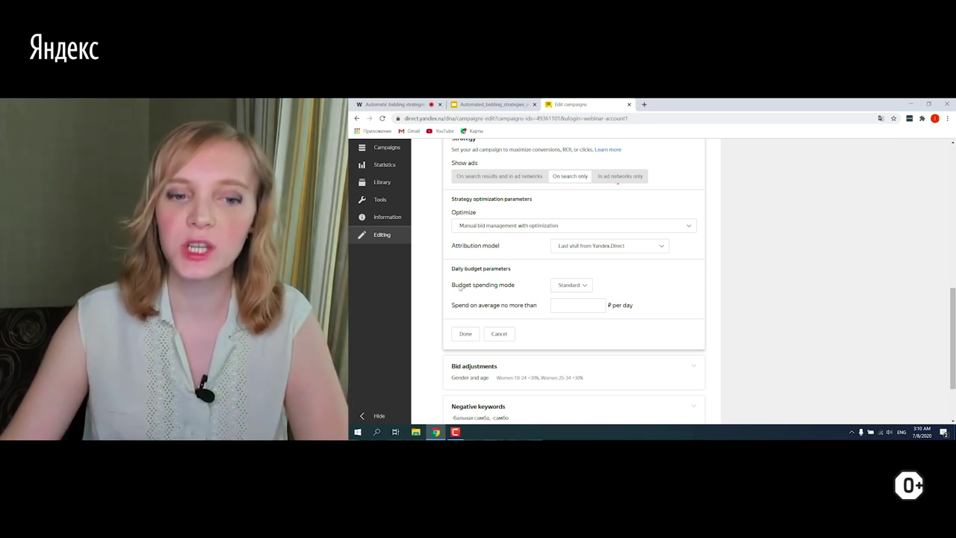
click(584, 286)
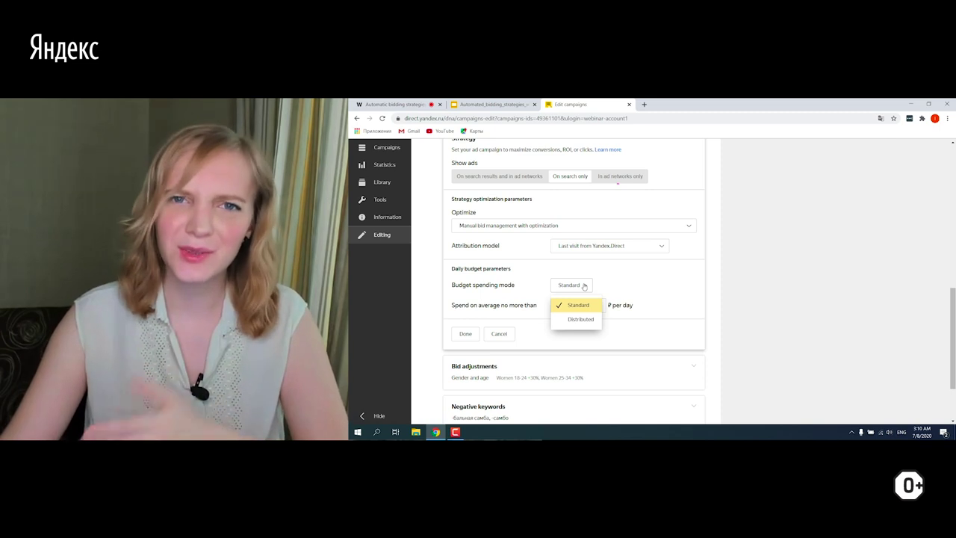
click(587, 305)
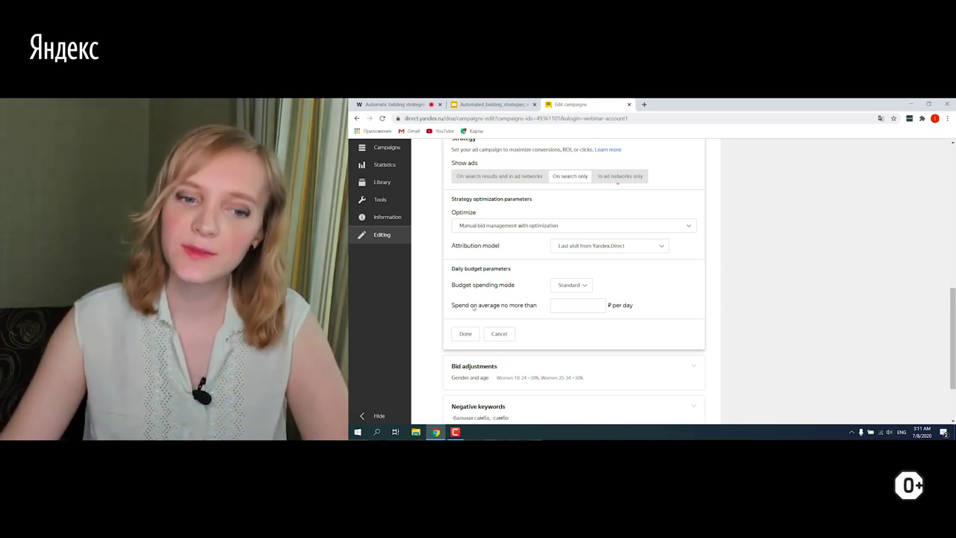
Step: Limit the campaign's average daily spending to 1 000 ₽
click(572, 306)
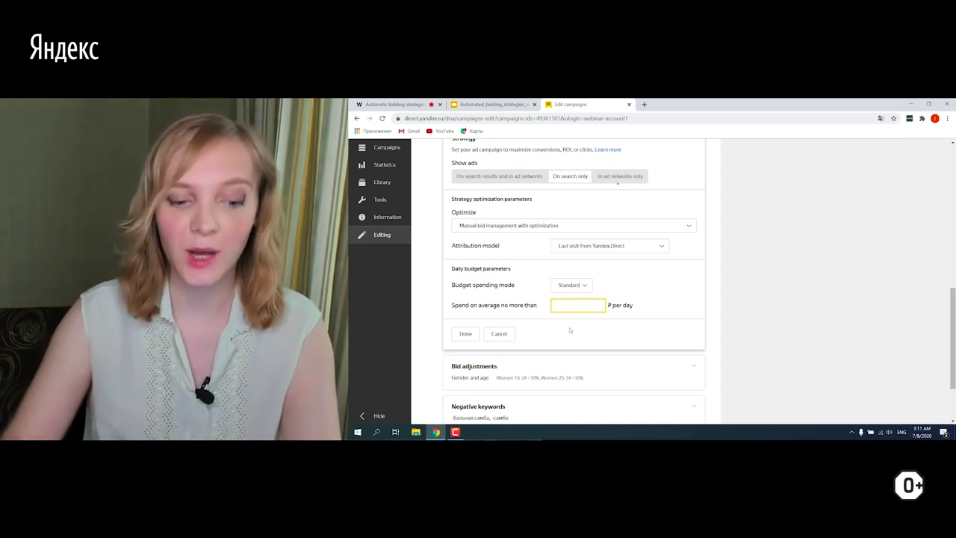
text(1 00)
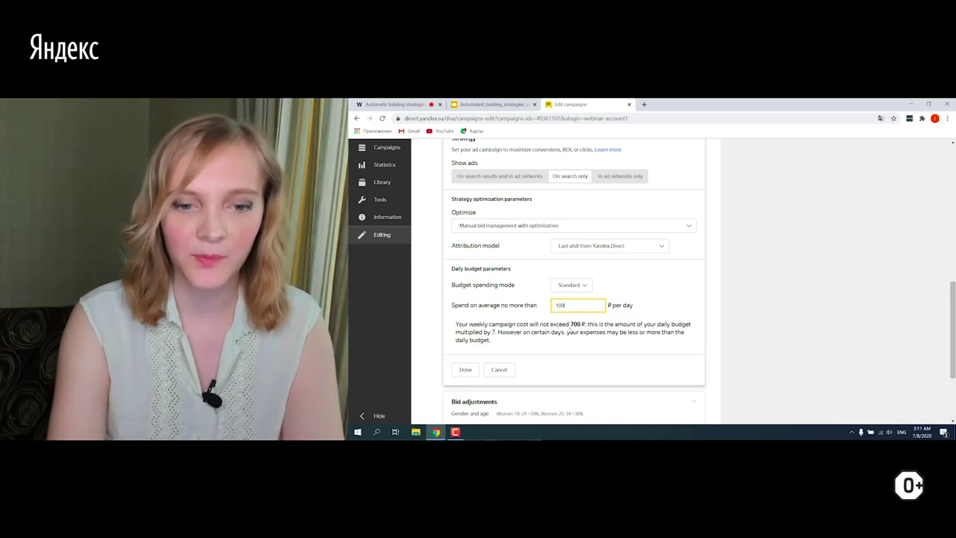
text(0)
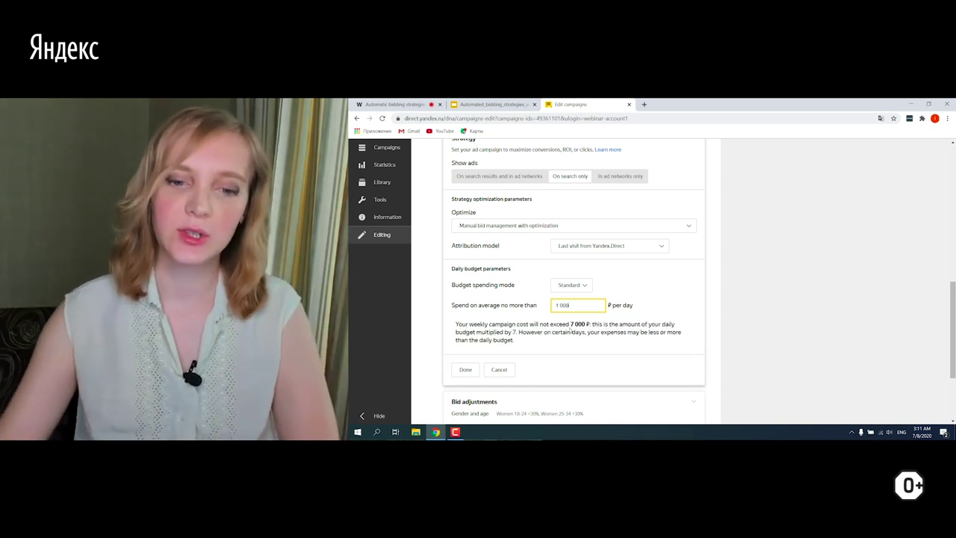
click(568, 357)
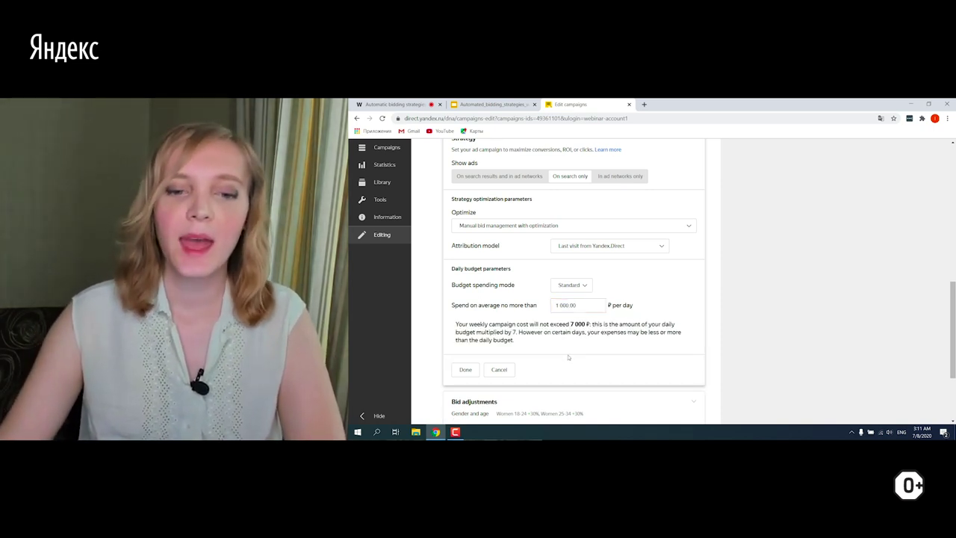
scroll(567, 358, up, 1)
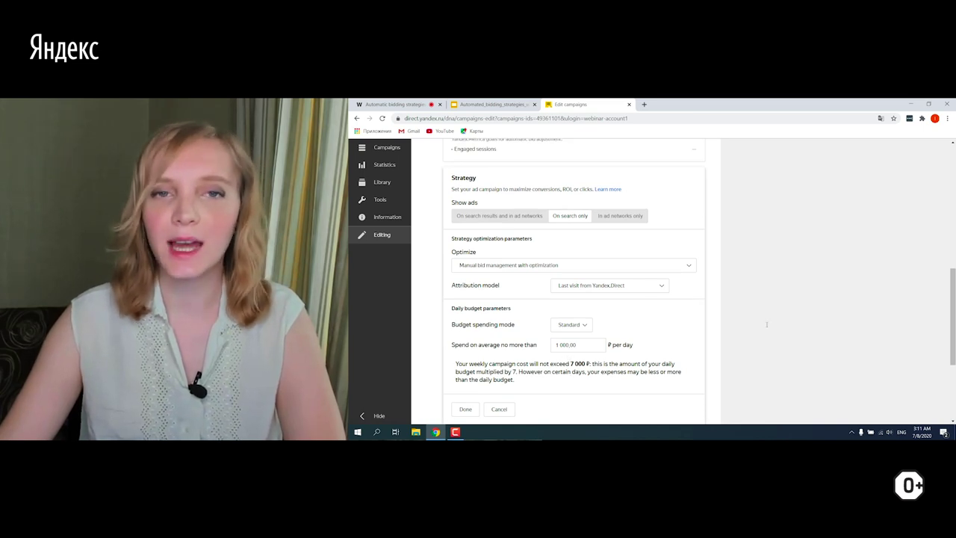
scroll(478, 373, down, 1)
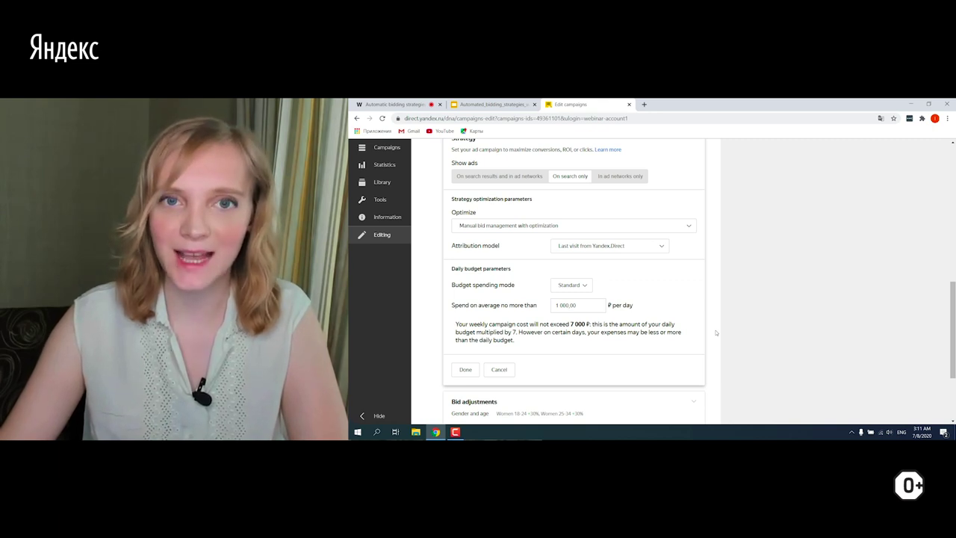
Step: Add the Turbo Pages j95rRE tag to the campaign's Yandex.Metrica tags with link tagging enabled, and apply it
scroll(716, 332, up, 1)
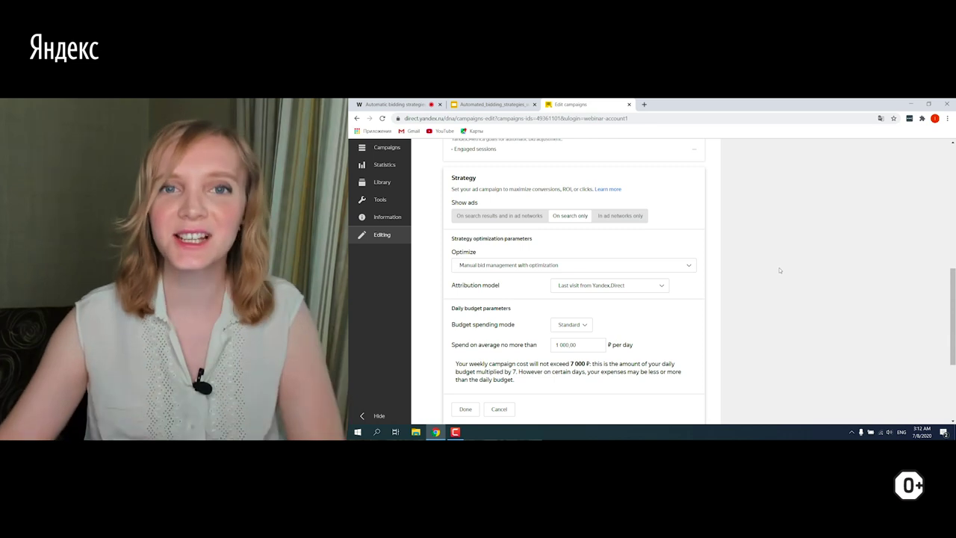
scroll(744, 297, up, 1)
scroll(744, 296, up, 2)
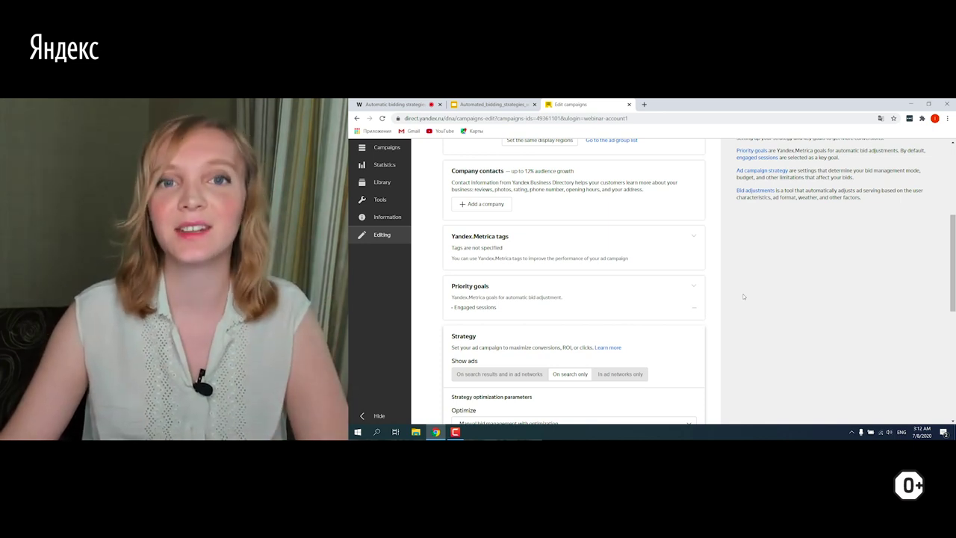
scroll(743, 294, down, 1)
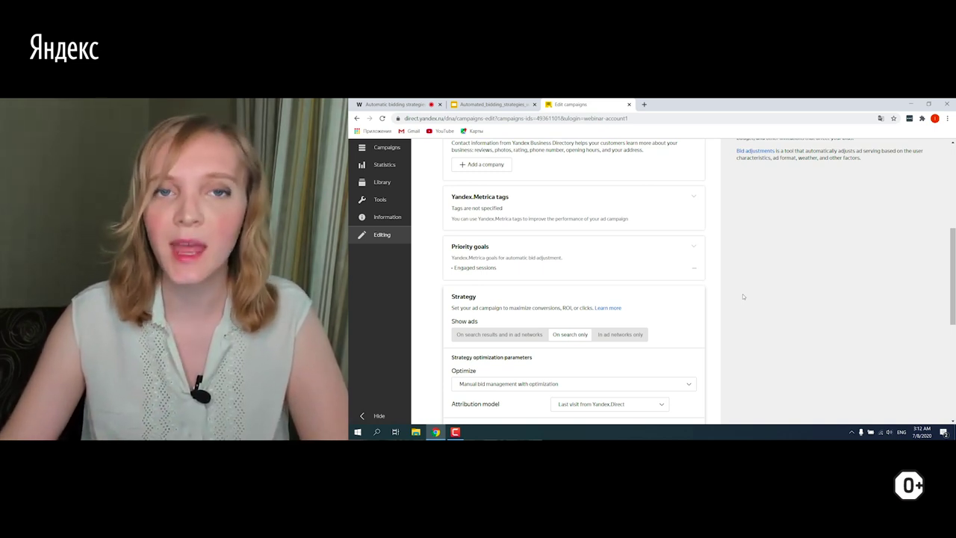
click(695, 198)
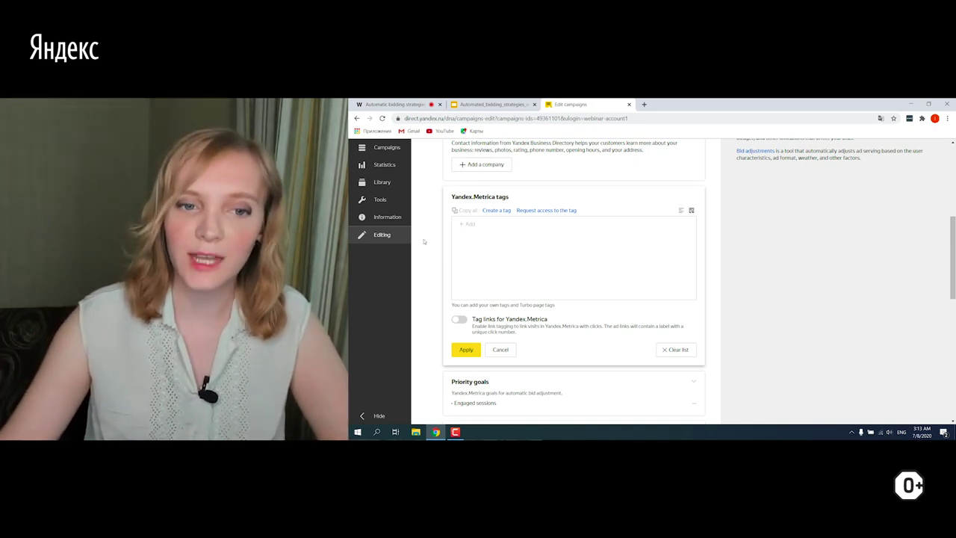
click(468, 228)
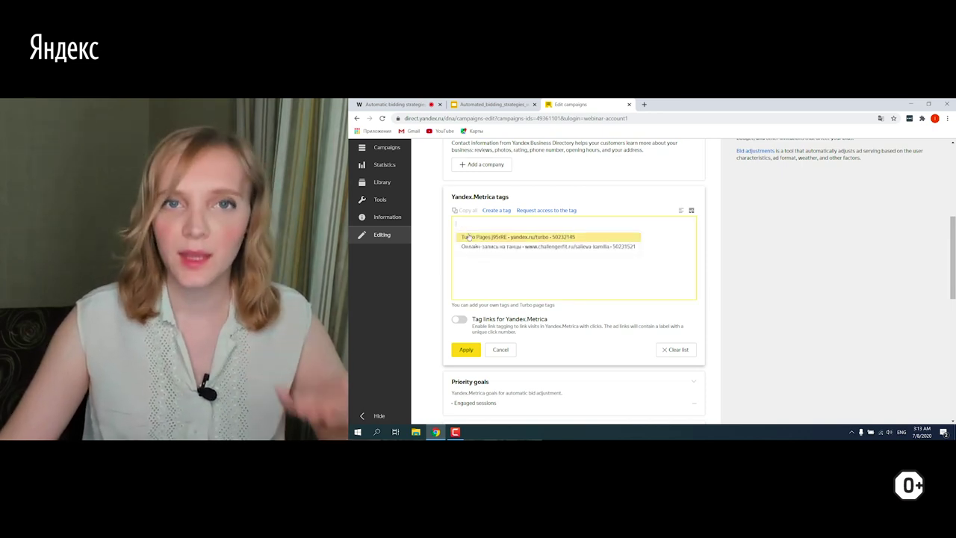
click(469, 237)
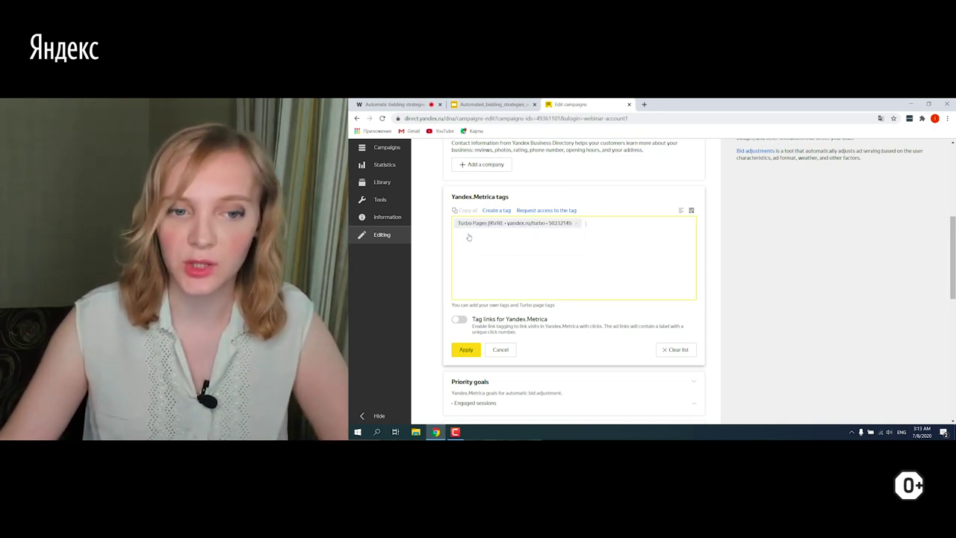
click(461, 320)
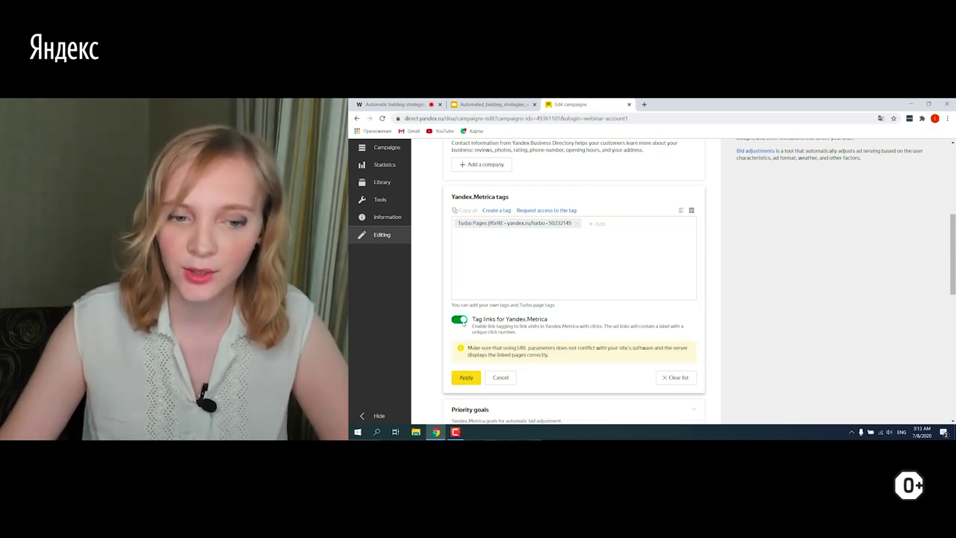
click(466, 378)
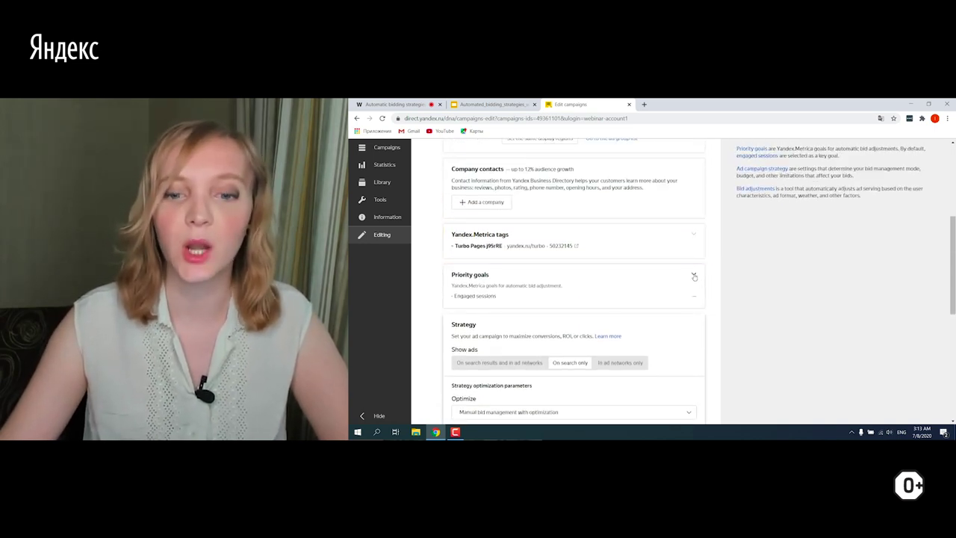
Step: Add a second priority goal using the yandex.ru/turbo goal "Отправка заявки из формы"
click(695, 277)
scroll(752, 275, down, 1)
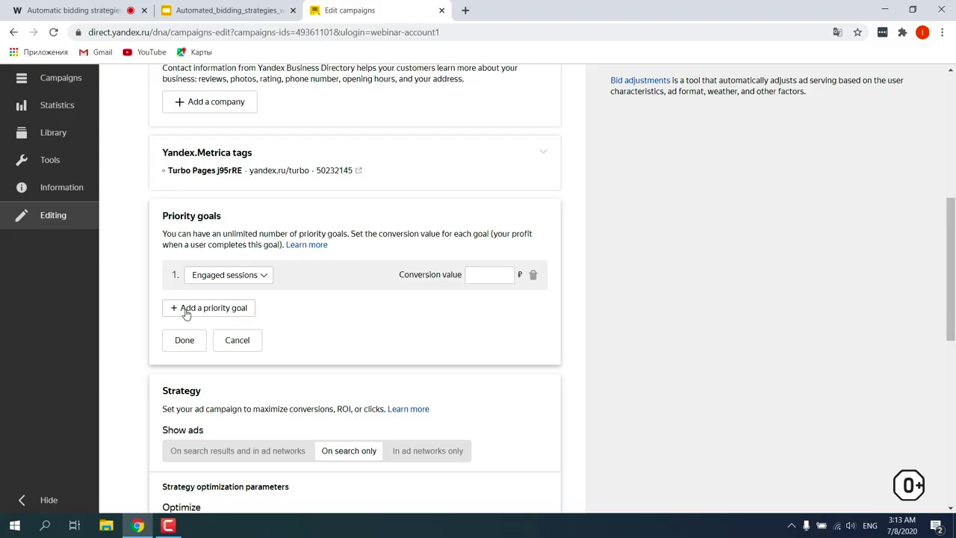
click(186, 314)
click(247, 310)
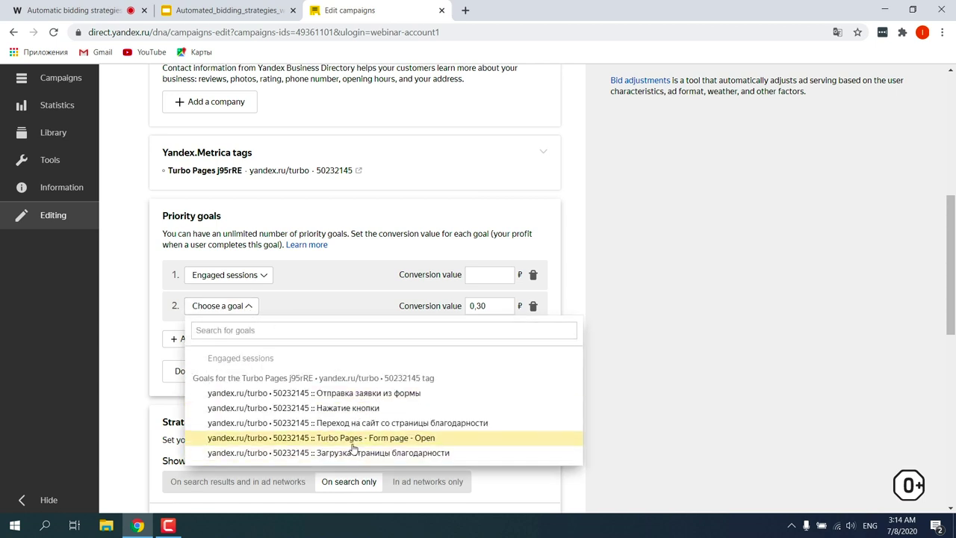
click(326, 398)
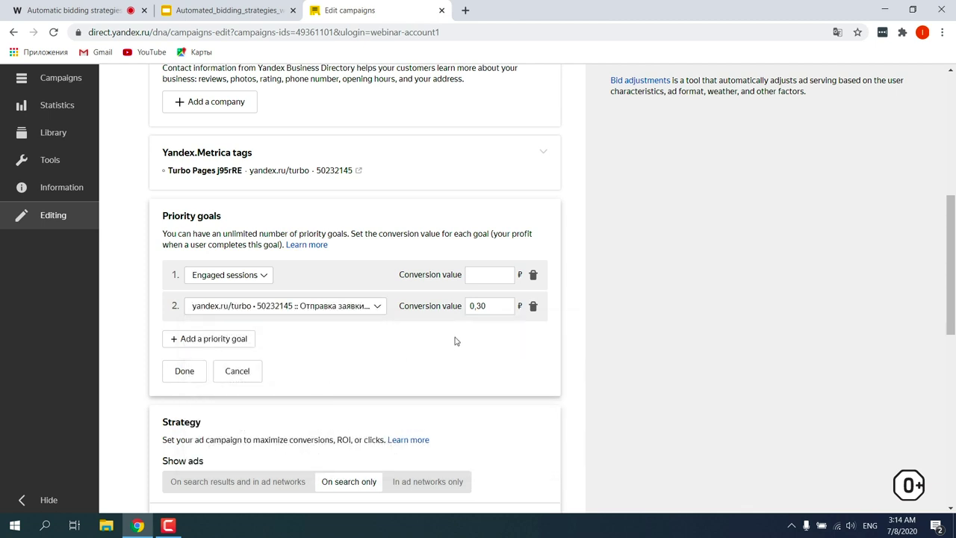
Step: Set the form submission goal's conversion value to 1500 ₽, remove the Engaged sessions goal, and confirm the priority goals
drag(486, 311, 449, 306)
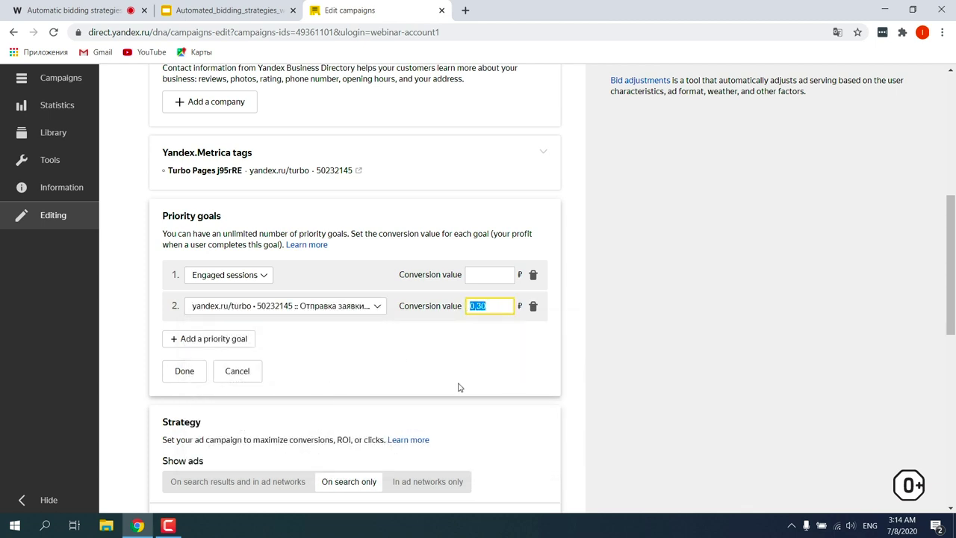
key(BackSpace)
text(1500)
click(533, 276)
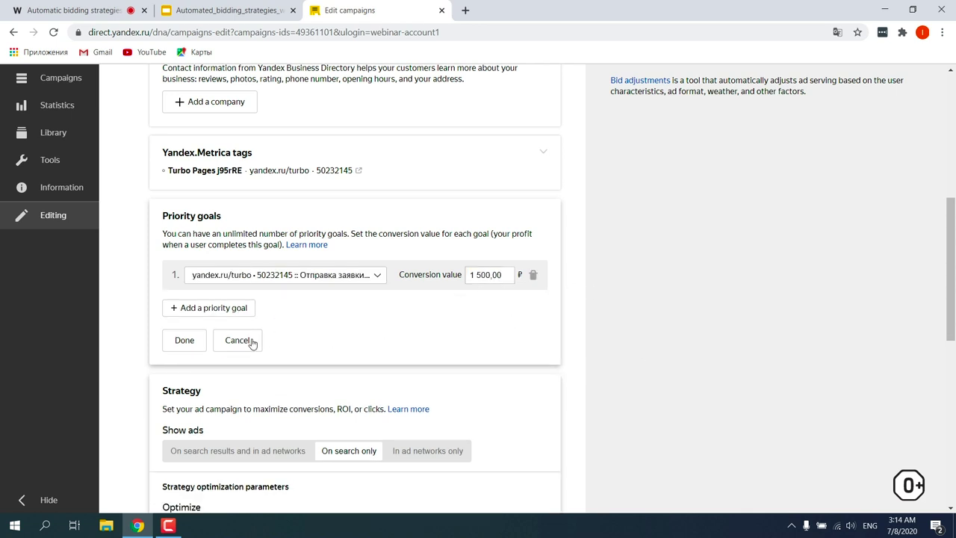
click(185, 342)
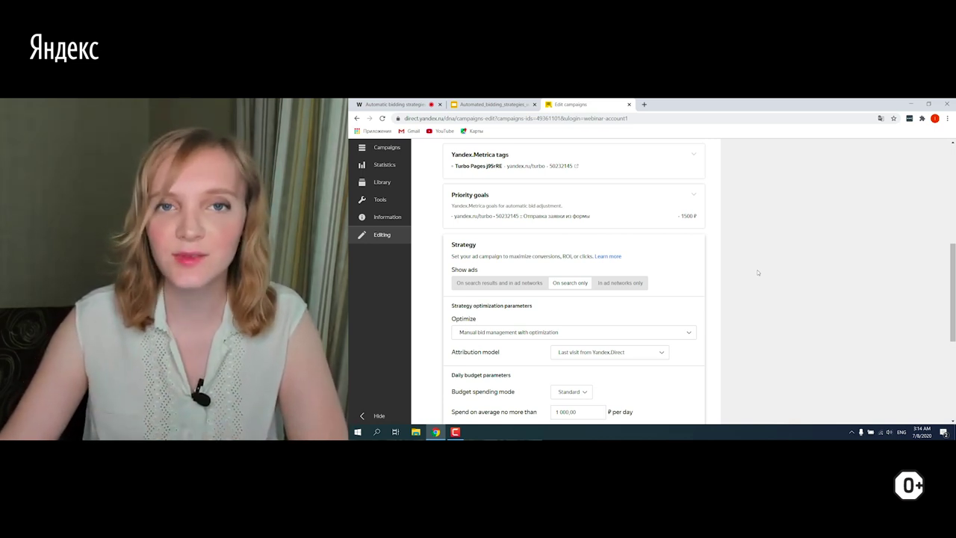
Step: Switch the campaign strategy's optimization to Click optimization
scroll(758, 272, down, 2)
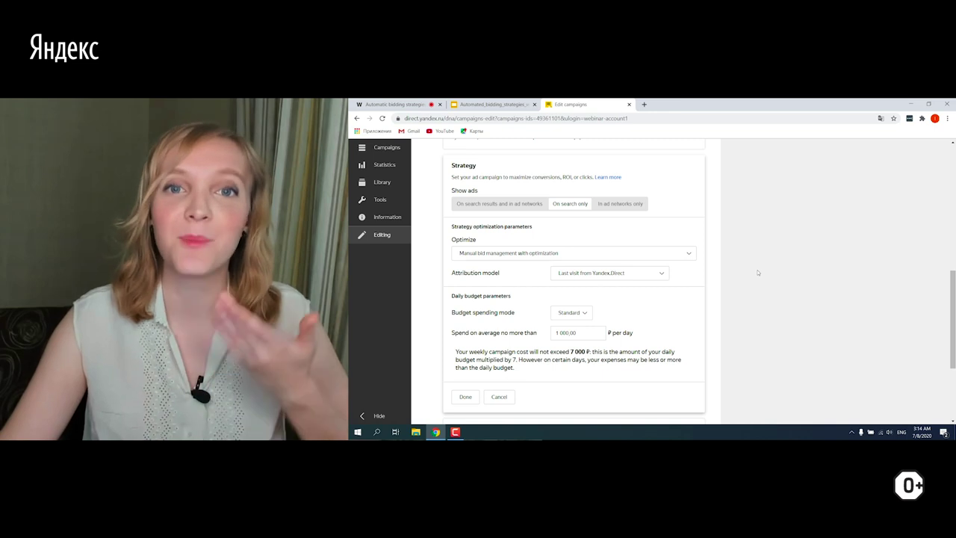
click(685, 254)
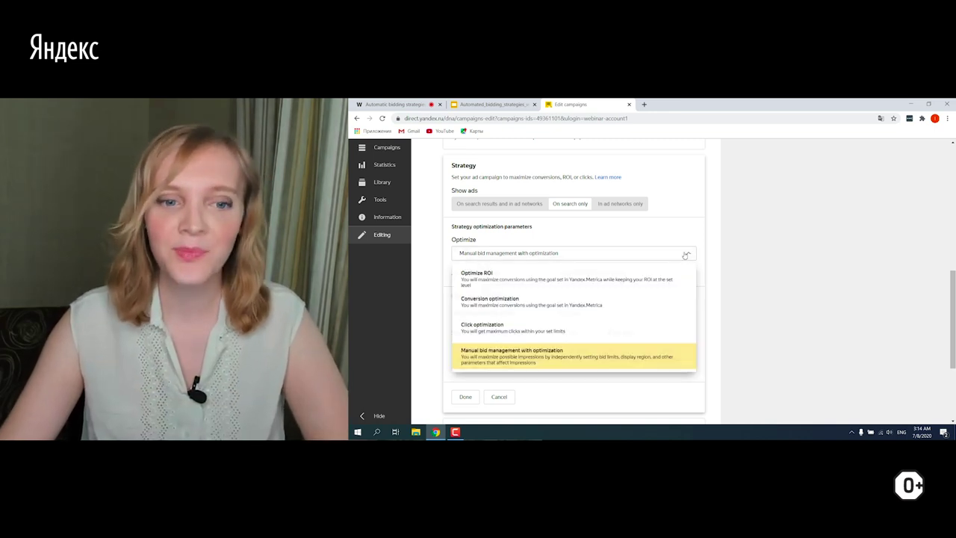
click(540, 331)
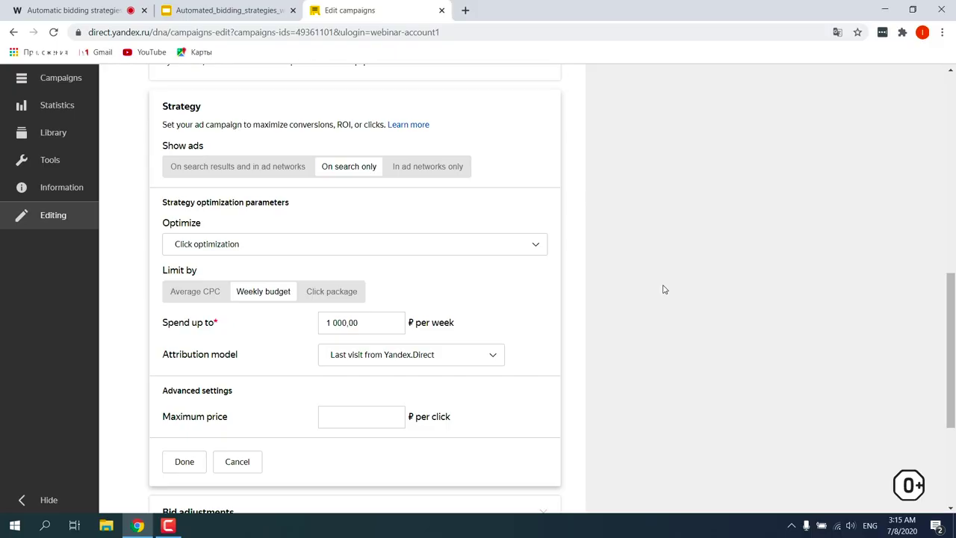
Step: Compare the click optimization limit types, choose the average CPC limit and set the average CPC to 50 ₽
scroll(592, 236, down, 1)
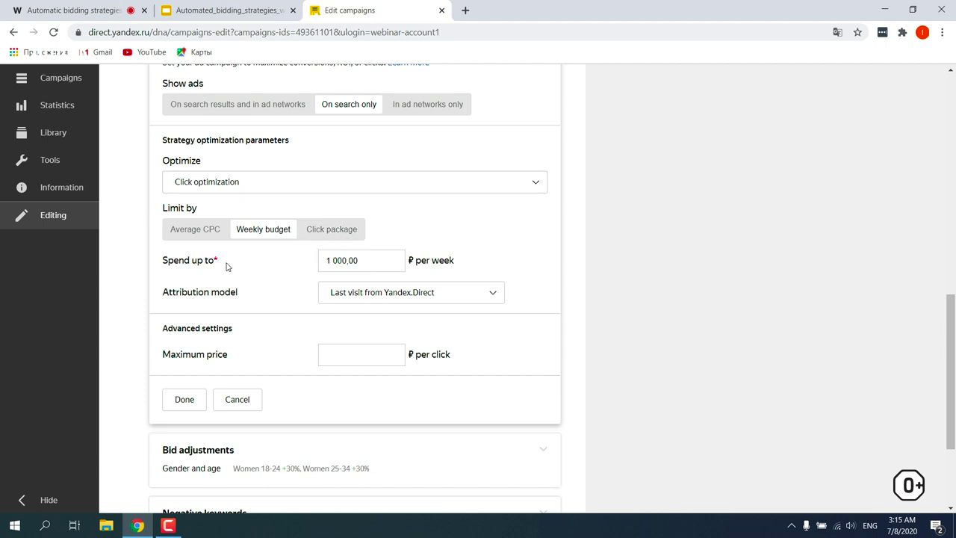
click(203, 233)
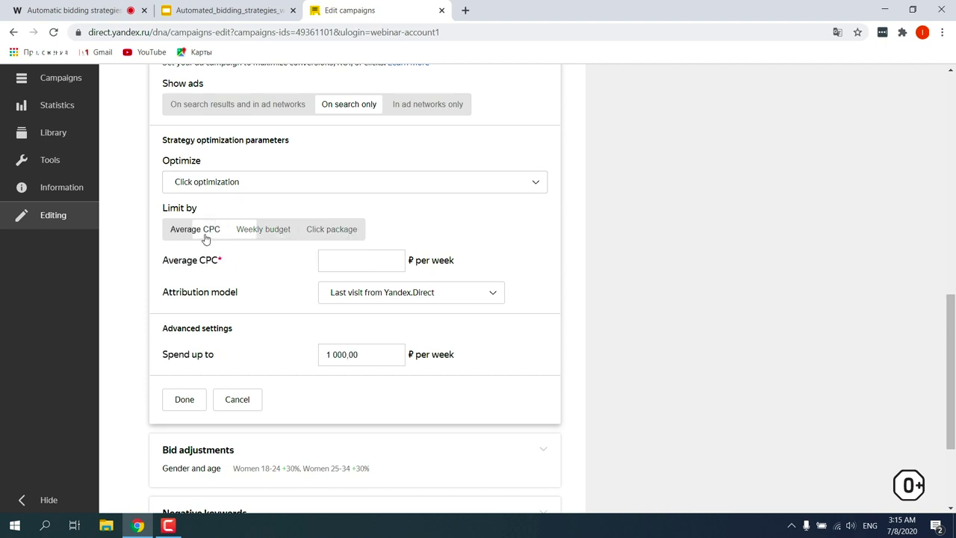
click(281, 234)
click(334, 231)
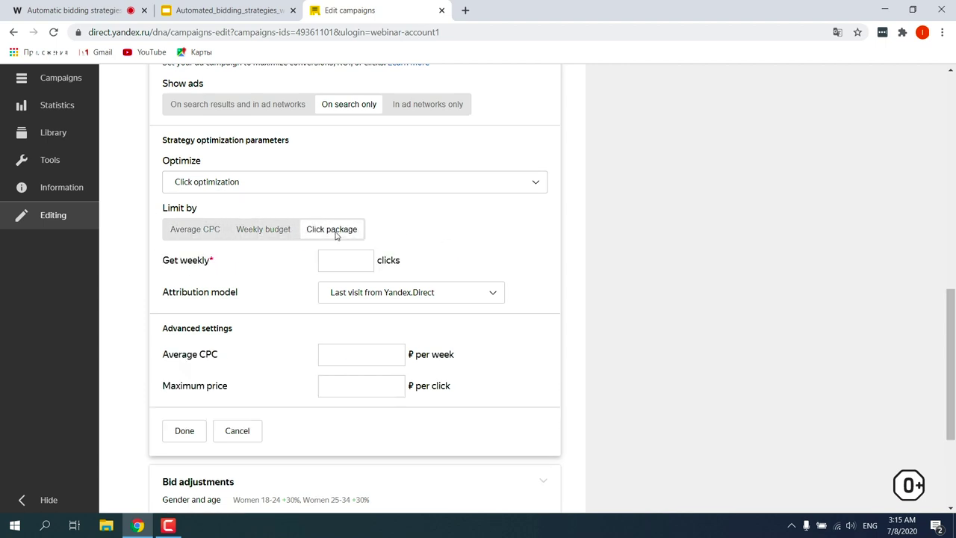
click(212, 237)
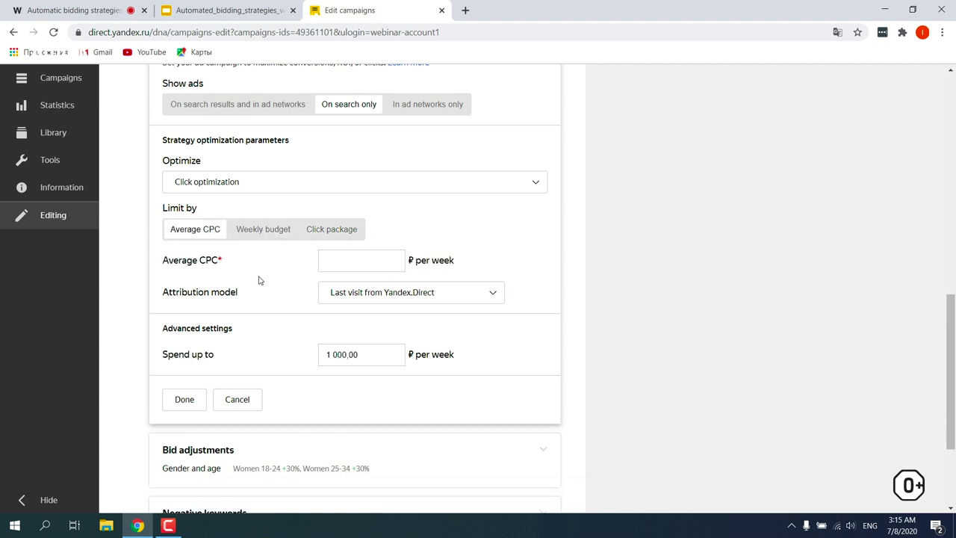
click(338, 268)
text(50)
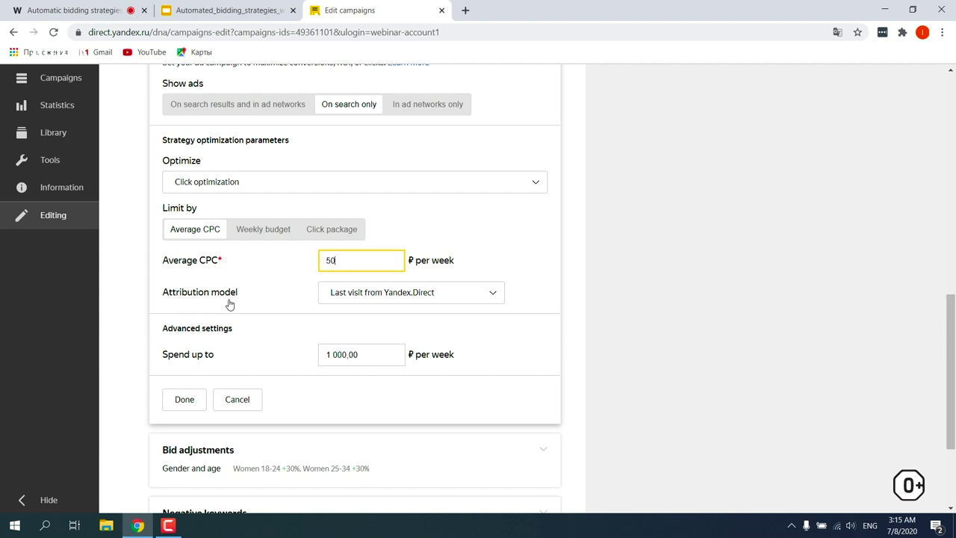
click(289, 286)
Step: Limit click optimization by click package and set the weekly target to 5 000 clicks
click(270, 235)
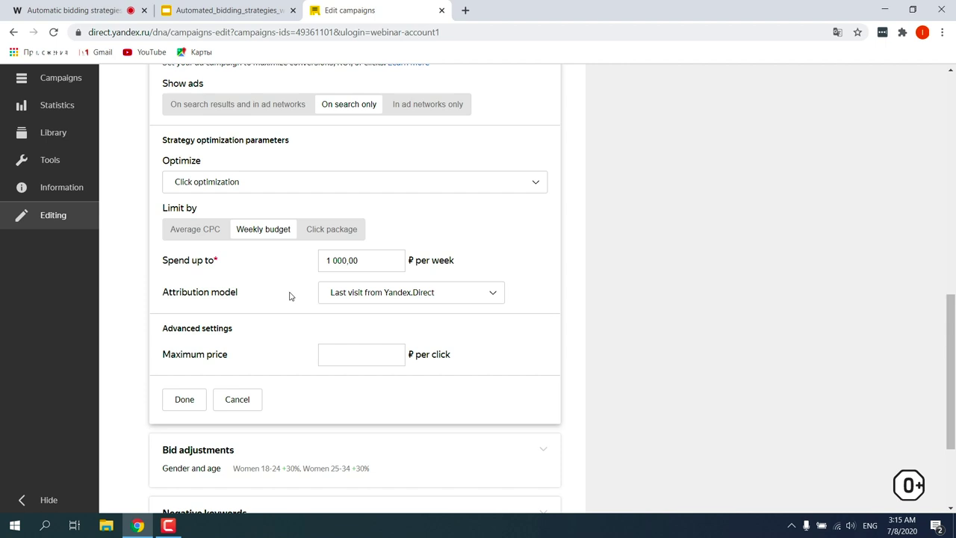
click(314, 231)
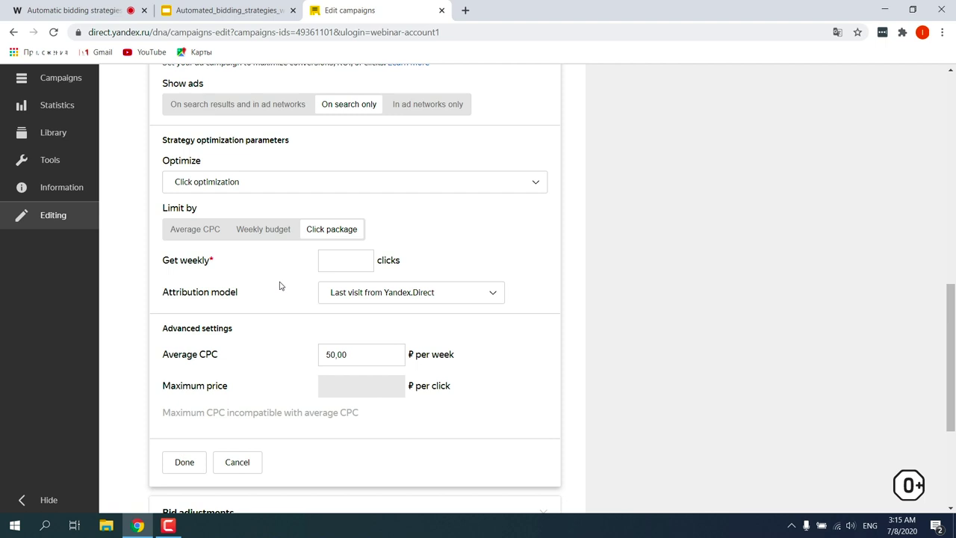
click(353, 254)
text(5 000)
click(454, 247)
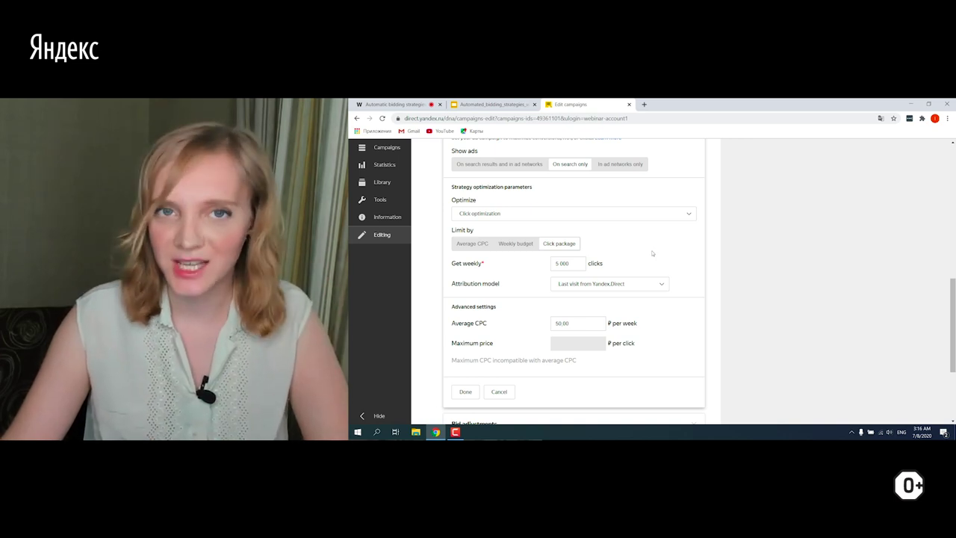
Step: Limit by weekly budget with a maximum price of 50 ₽ per click, and return to the average CPC limit
click(488, 245)
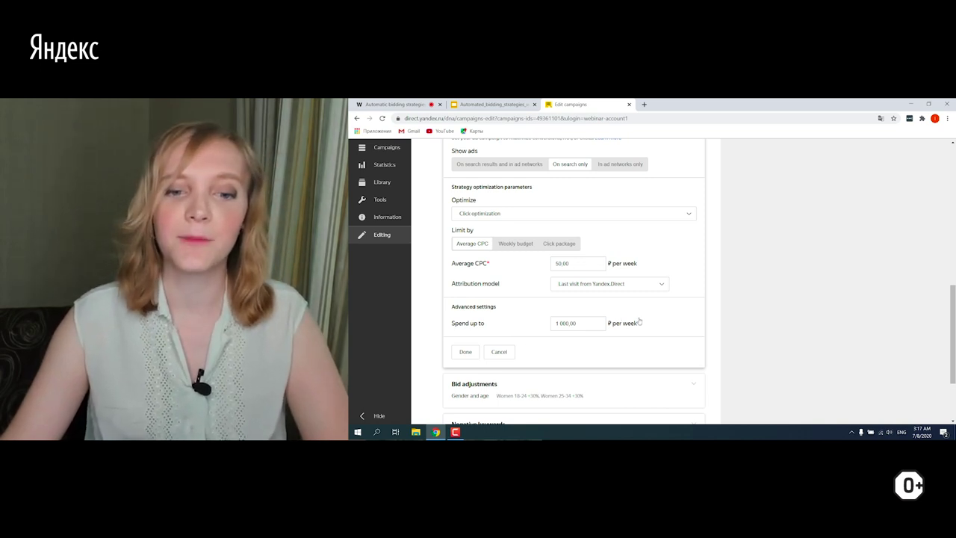
click(517, 244)
click(587, 323)
text(50)
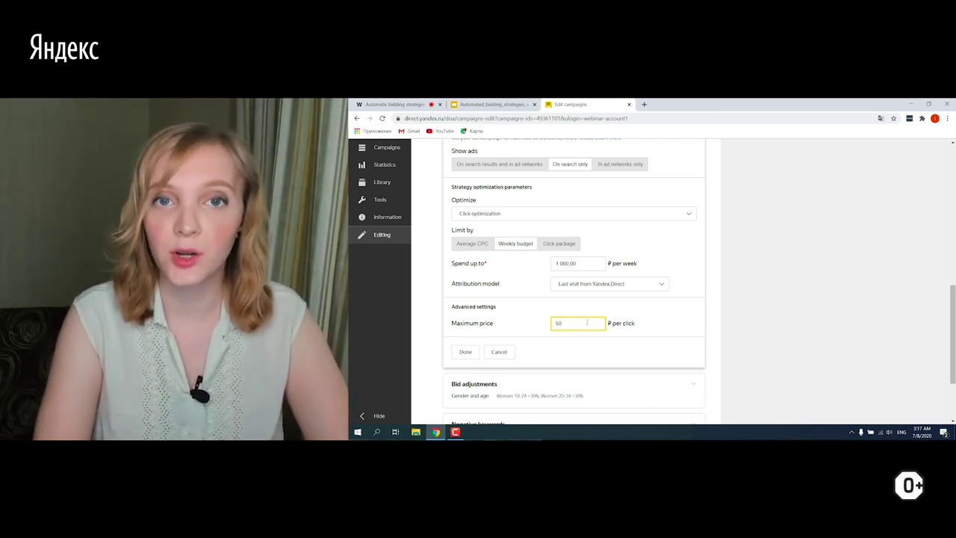
click(575, 243)
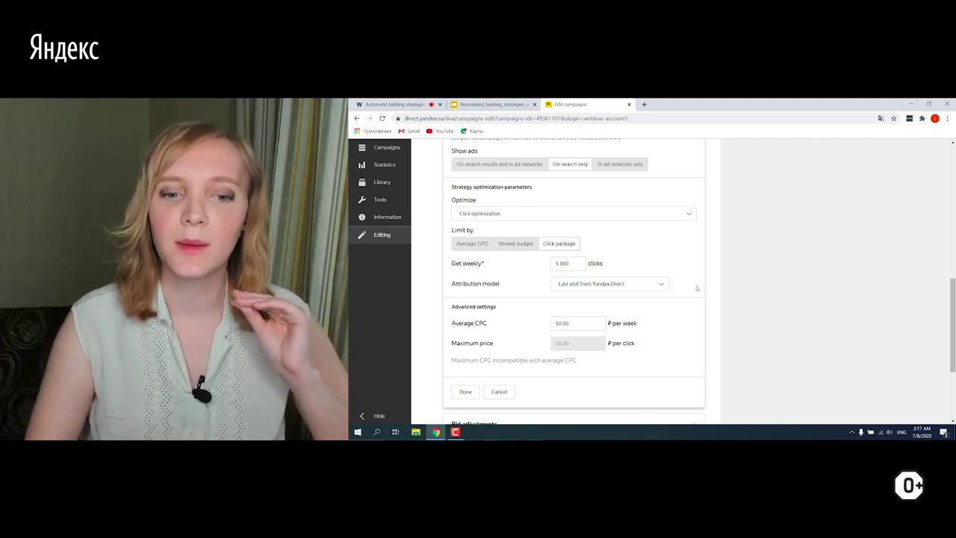
click(473, 244)
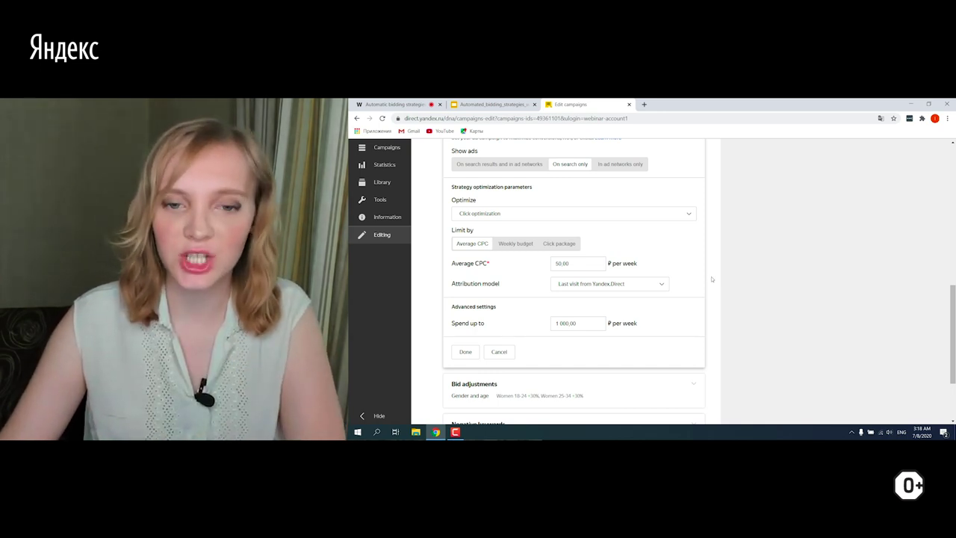
Step: Open the campaign's priority goals for review and confirm them as they are
scroll(711, 281, up, 5)
scroll(705, 305, down, 2)
click(698, 197)
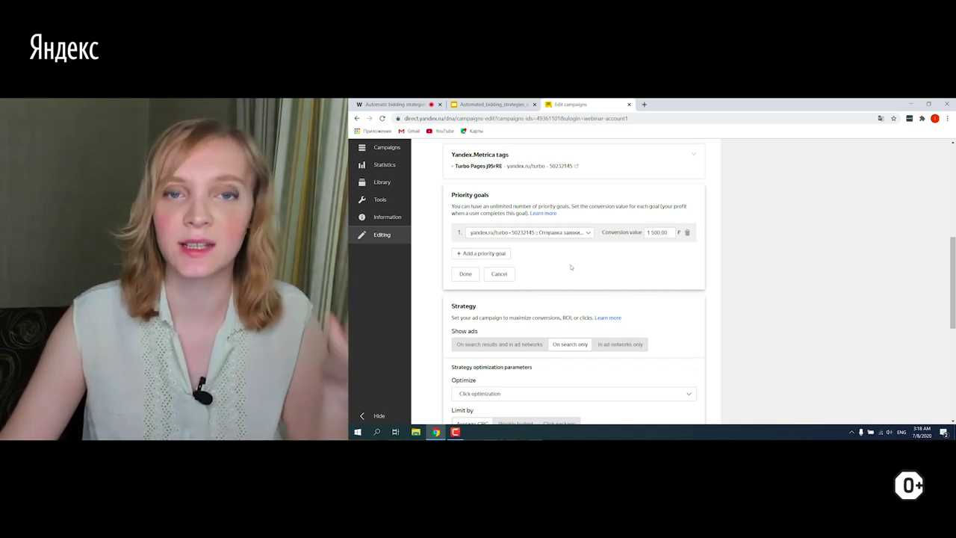
click(471, 274)
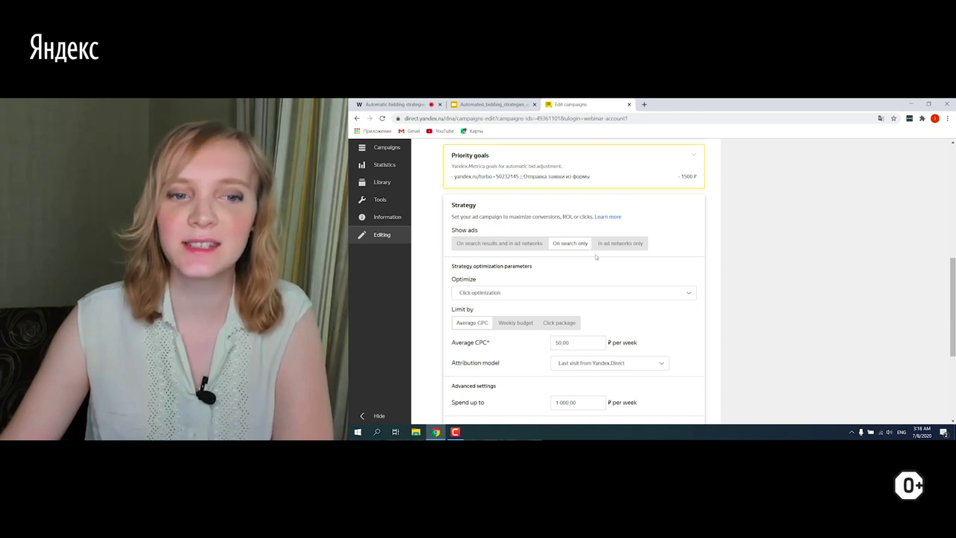
scroll(596, 260, down, 2)
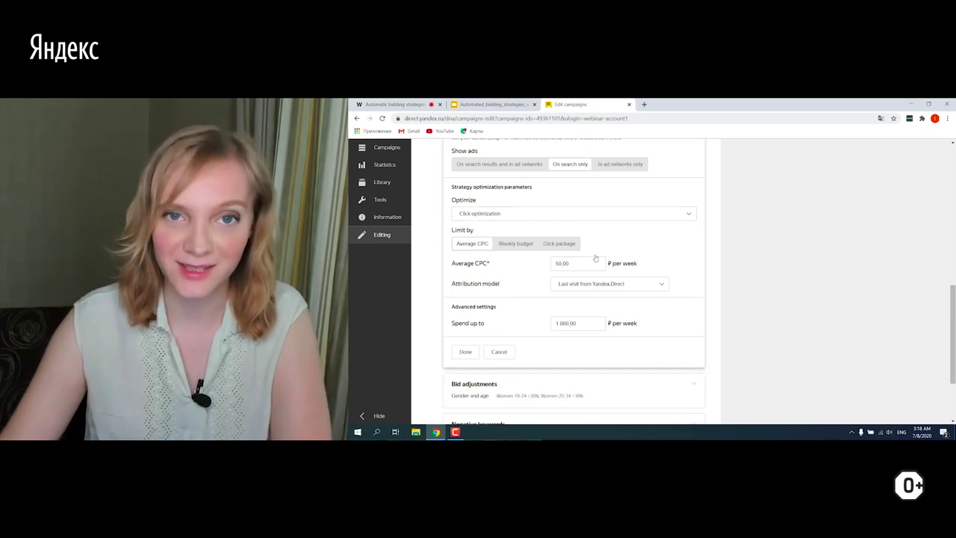
Step: Switch the strategy to Conversion optimization limited by average CPA and set the average CPA to 1500 ₽
click(509, 218)
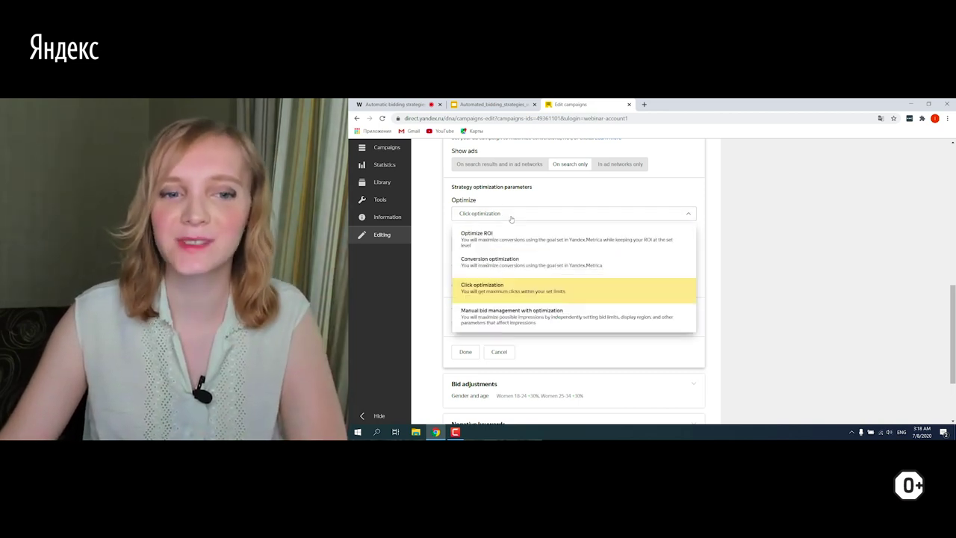
click(504, 268)
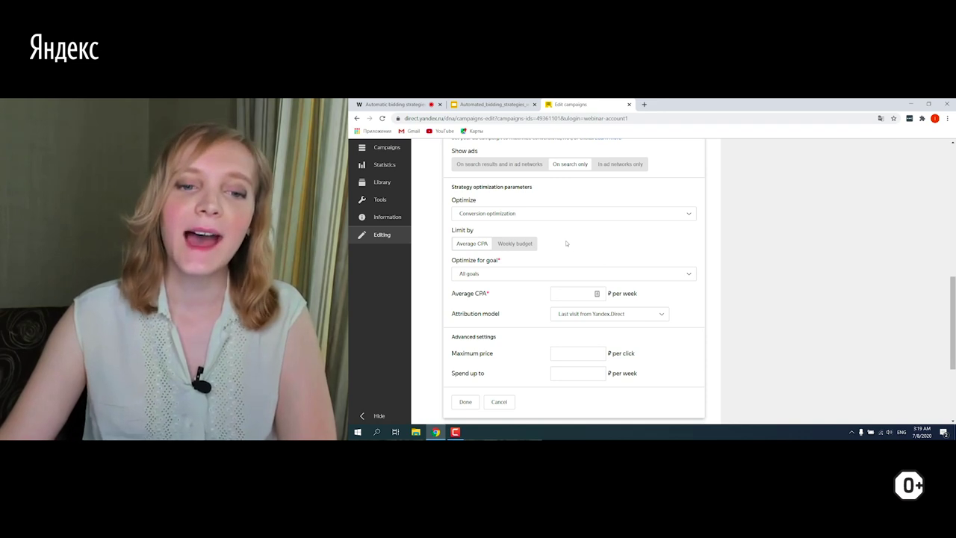
scroll(567, 243, down, 1)
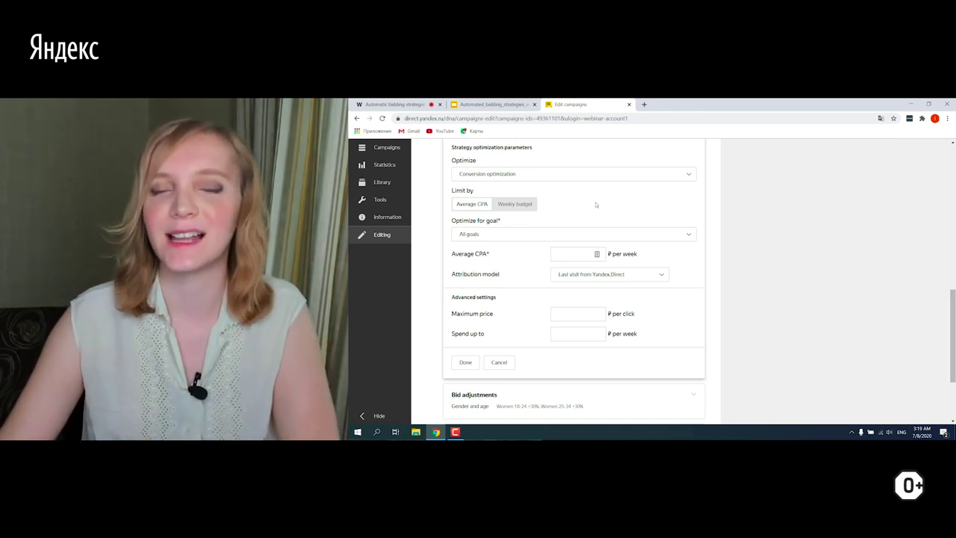
click(516, 204)
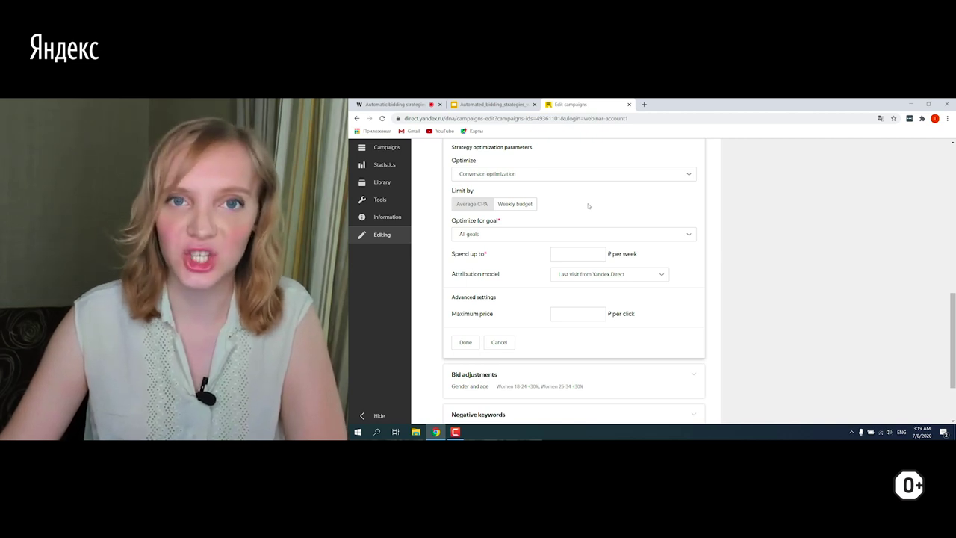
click(458, 205)
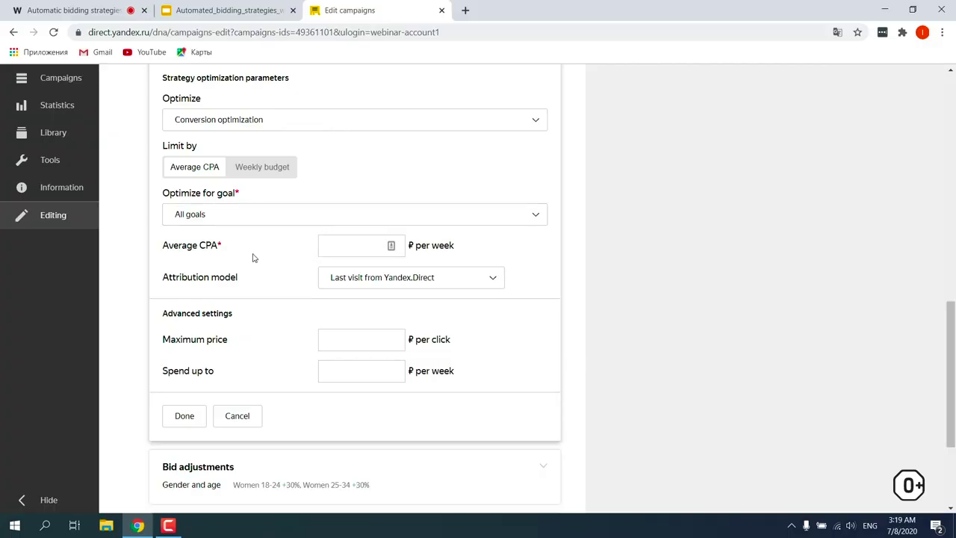
click(357, 251)
text(1500)
Step: Try the "Отправка заявки из формы" goal as the optimization target, and switch it back to All goals
click(263, 215)
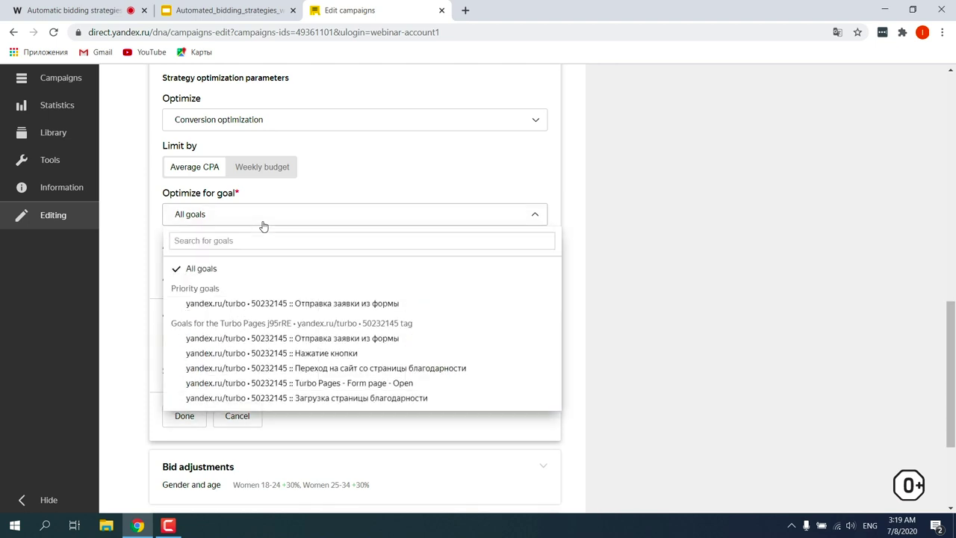
click(333, 344)
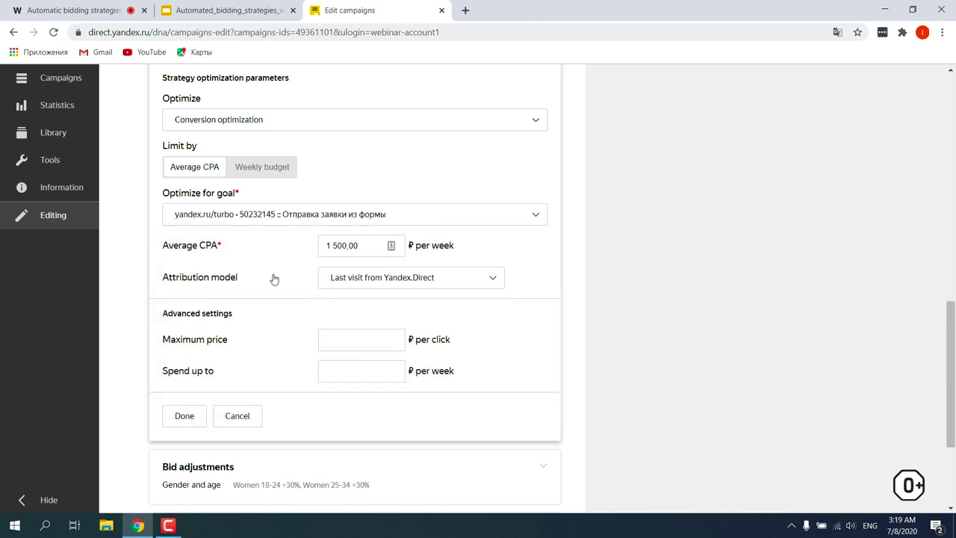
click(281, 224)
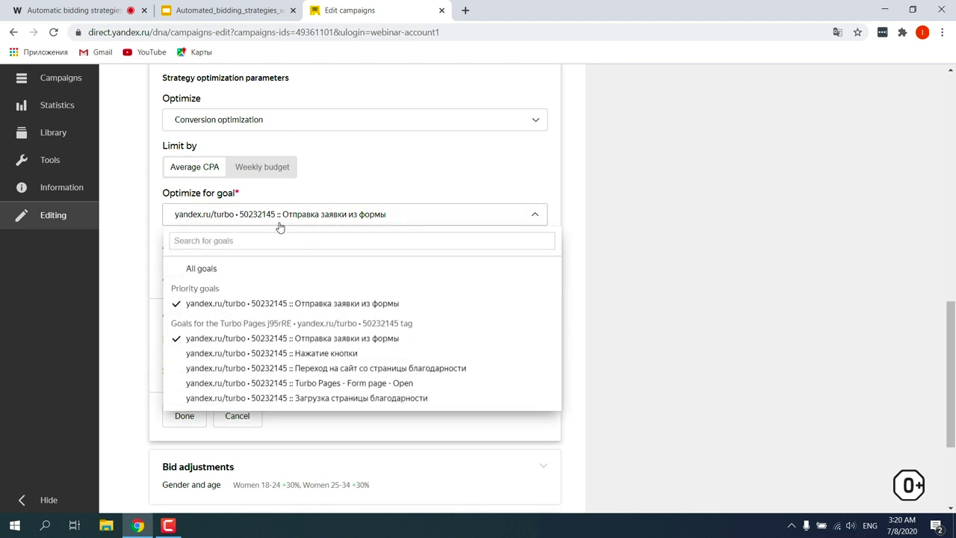
click(222, 270)
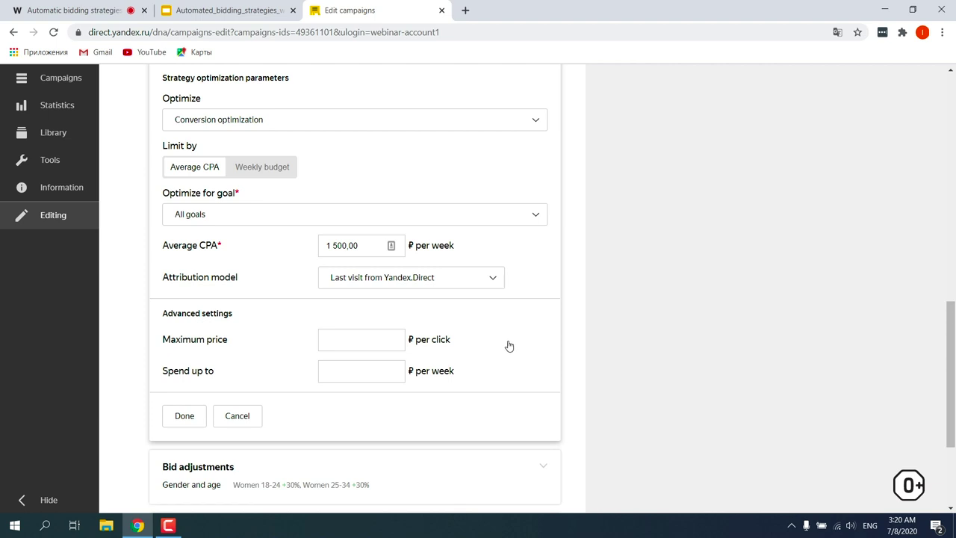
Step: Set the conversion strategy's weekly spending limit to 10 000 ₽, leaving the maximum price per click empty
click(363, 367)
text(100000)
click(379, 337)
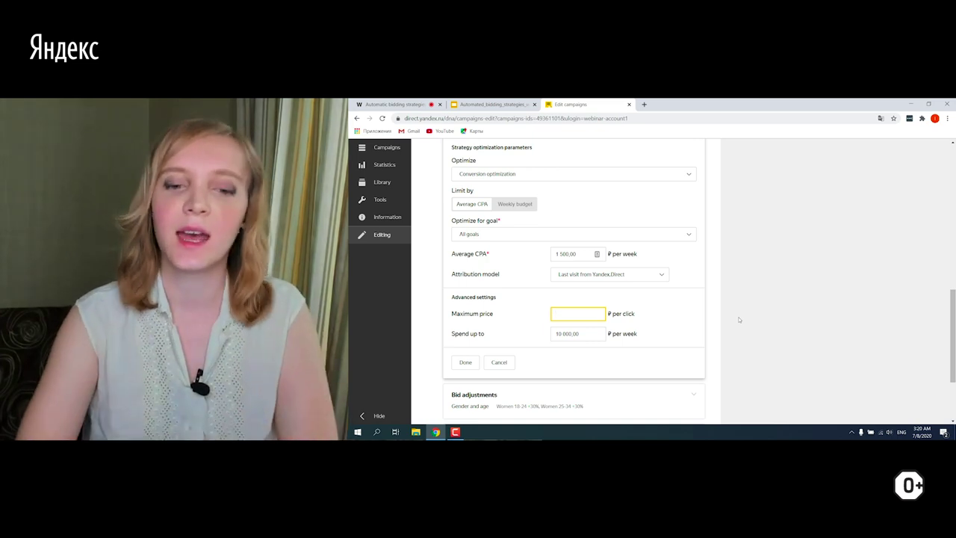
Step: Limit Conversion optimization by weekly budget and optimize it for the yandex.ru/turbo goal "Отправка заявки из формы"
click(521, 204)
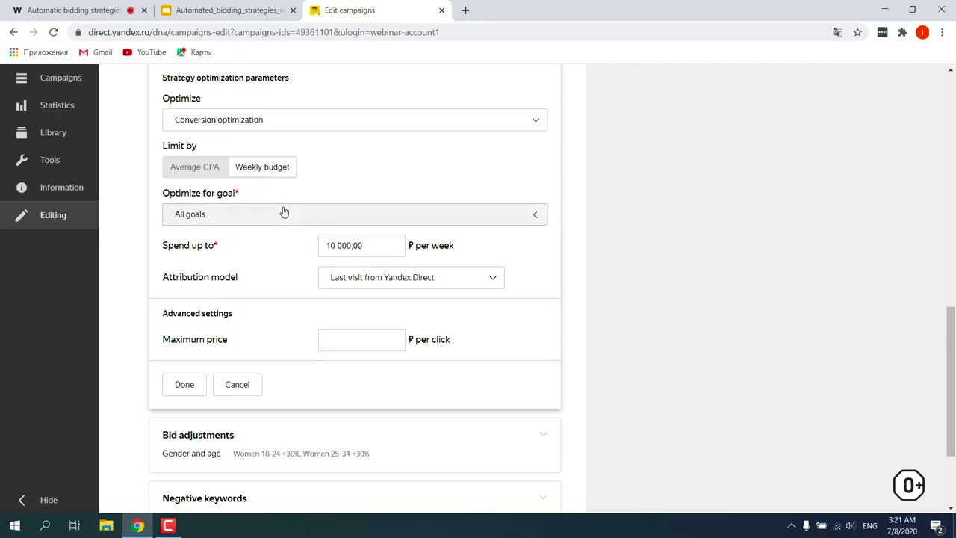
click(528, 234)
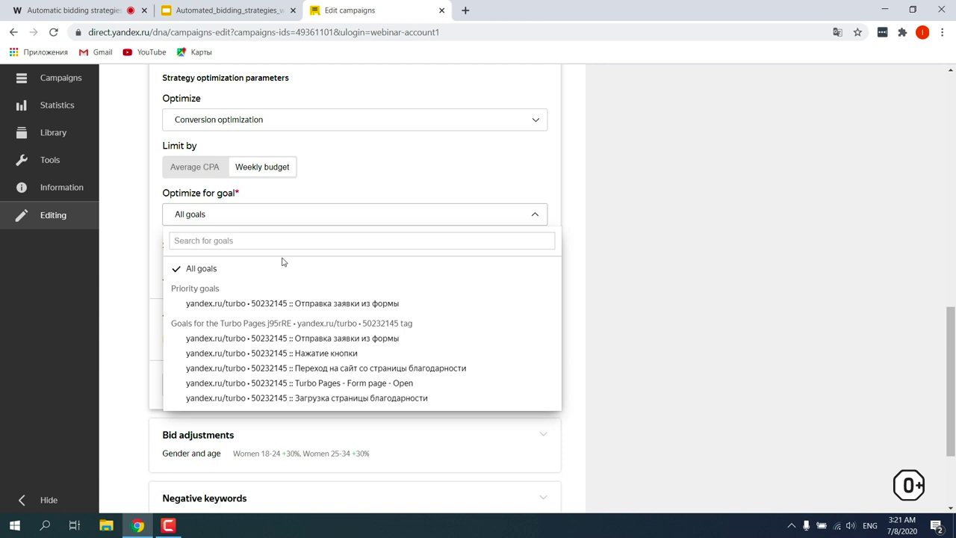
click(295, 339)
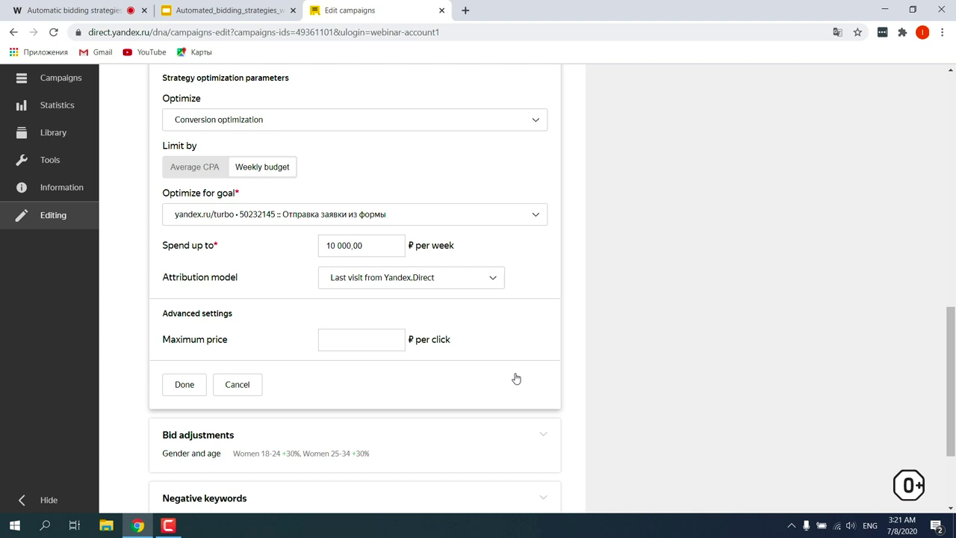
Step: Switch the campaign strategy's optimization to Optimize ROI
scroll(511, 379, up, 2)
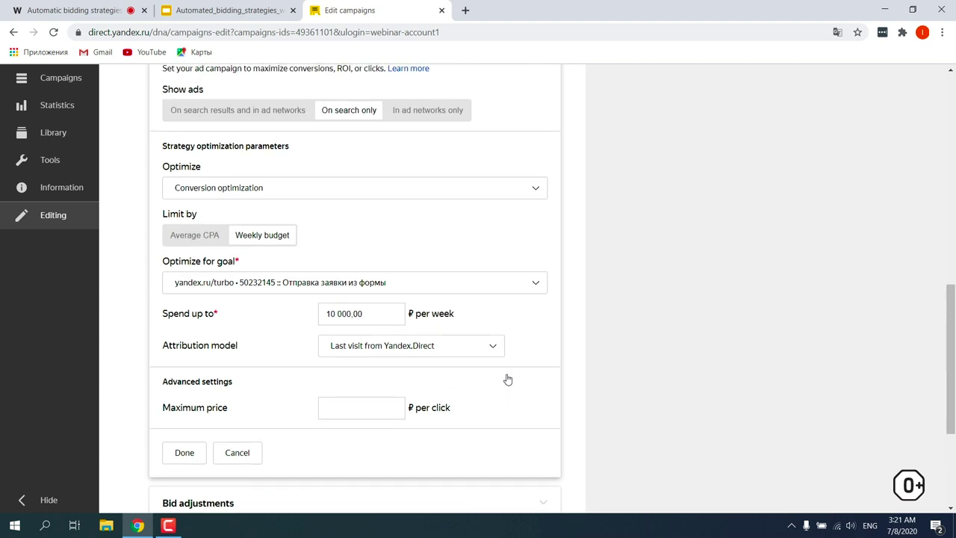
scroll(506, 377, up, 2)
scroll(478, 299, down, 3)
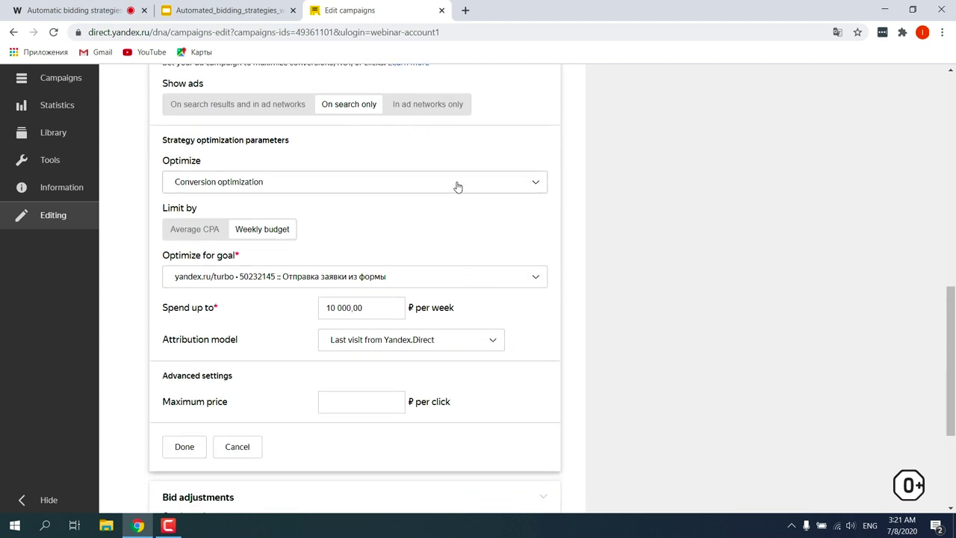
click(455, 186)
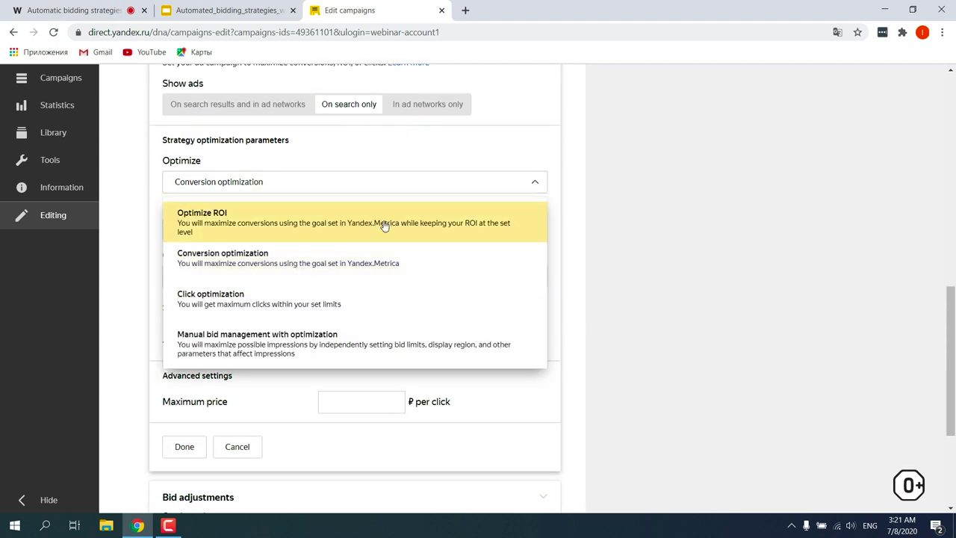
click(385, 227)
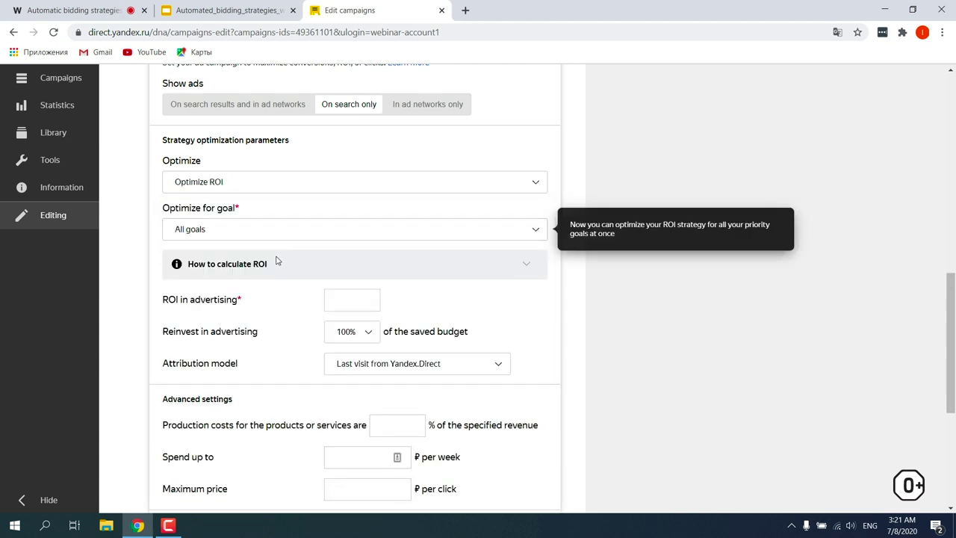
Step: Optimize the ROI strategy for All priority goals
click(278, 232)
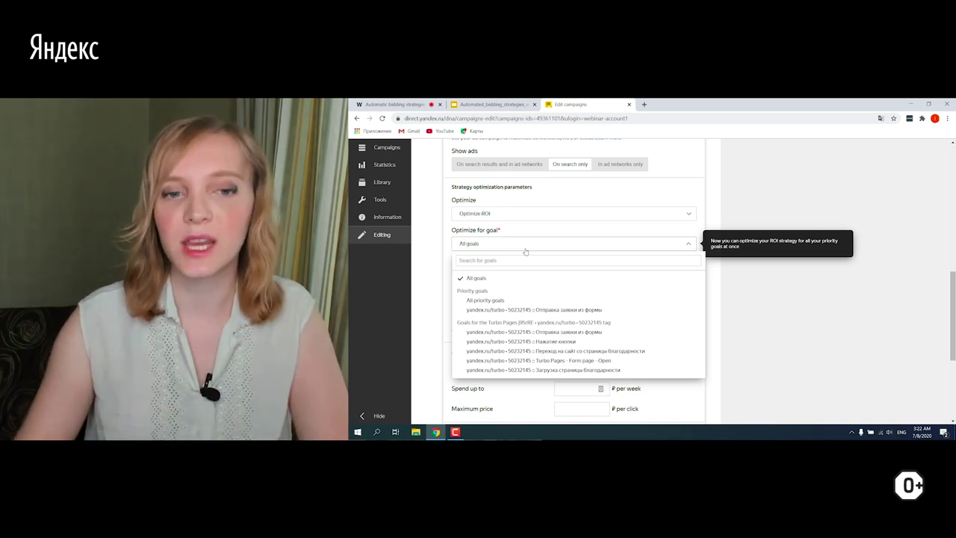
scroll(595, 233, up, 3)
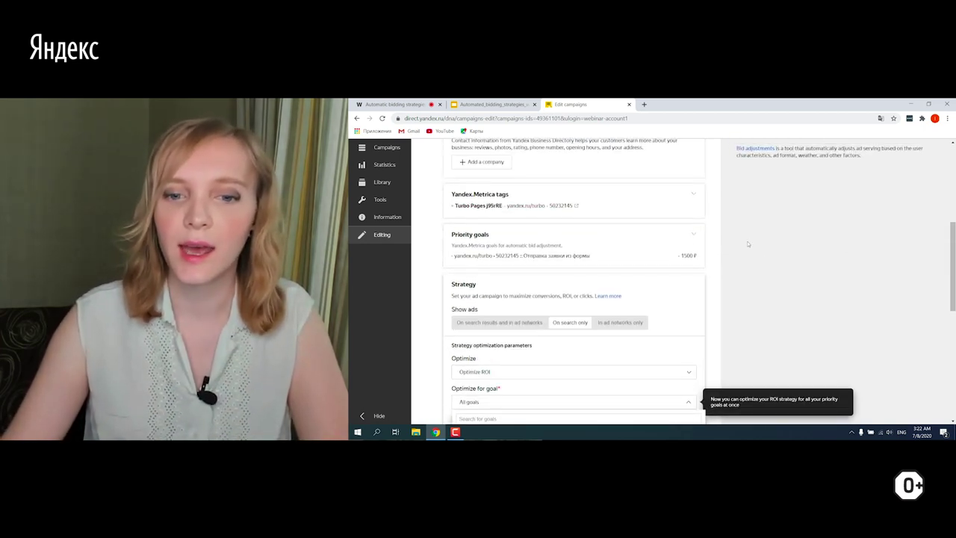
scroll(736, 243, down, 3)
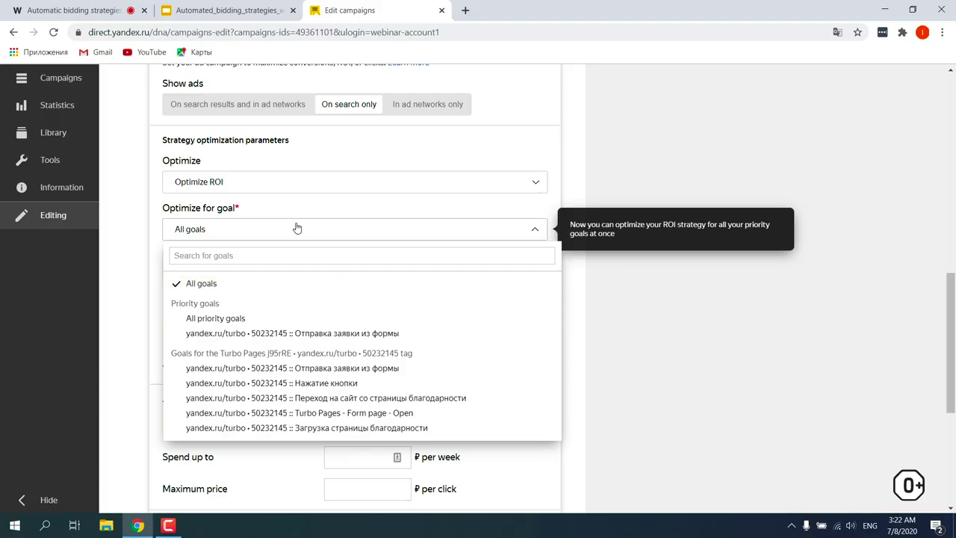
scroll(545, 232, down, 1)
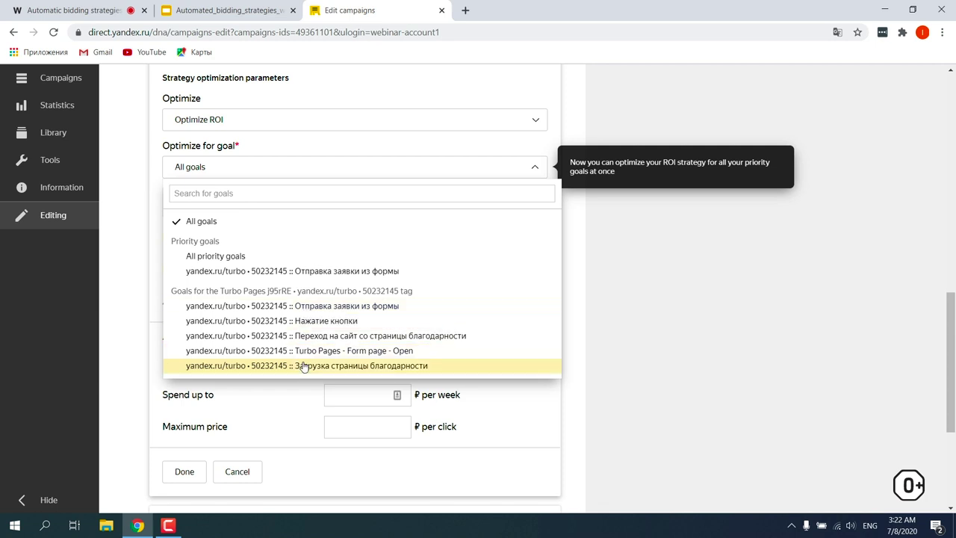
click(232, 258)
Step: Add the yandex.ru/turbo goal "Нажатие кнопки" as a second priority goal of the campaign
scroll(538, 277, up, 3)
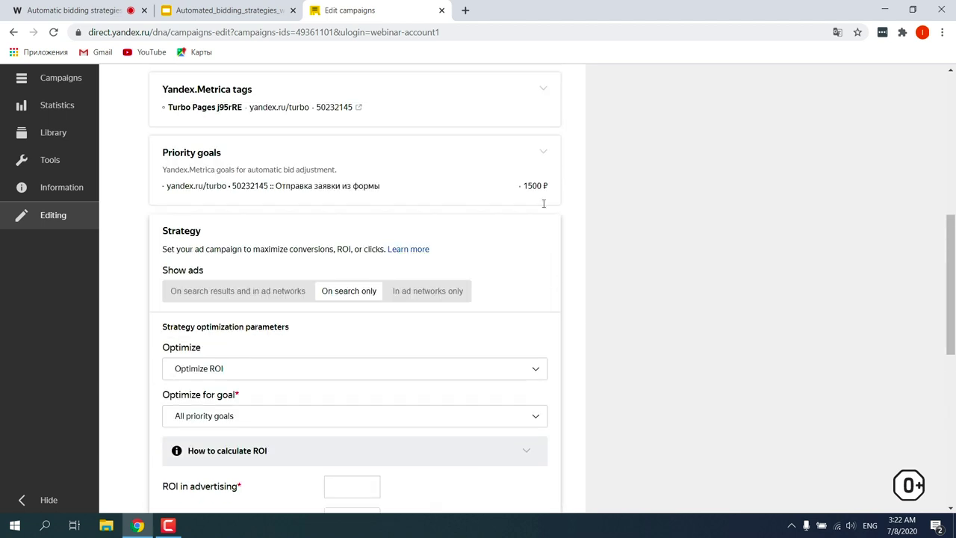
click(541, 154)
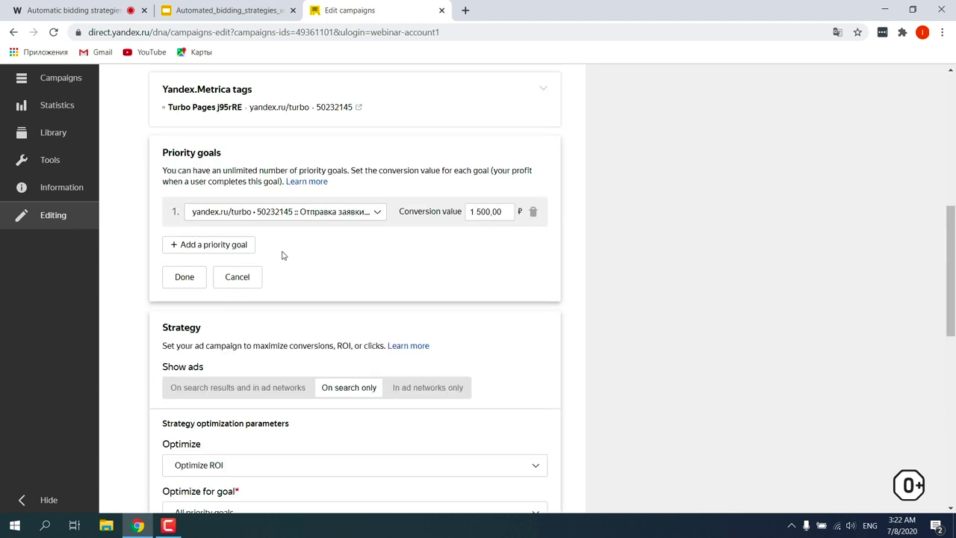
click(239, 250)
click(230, 243)
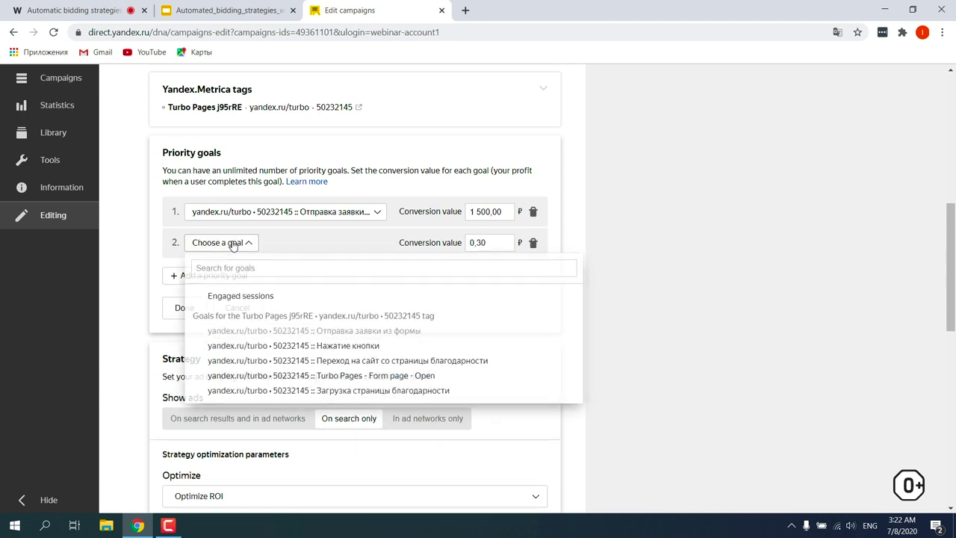
click(280, 347)
Step: Set the conversion value of the "Нажатие кнопки" priority goal to 500 ₽ and confirm the priority goals
click(499, 243)
key(BackSpace)
key(BackSpace)
key(BackSpace)
key(BackSpace)
text(500)
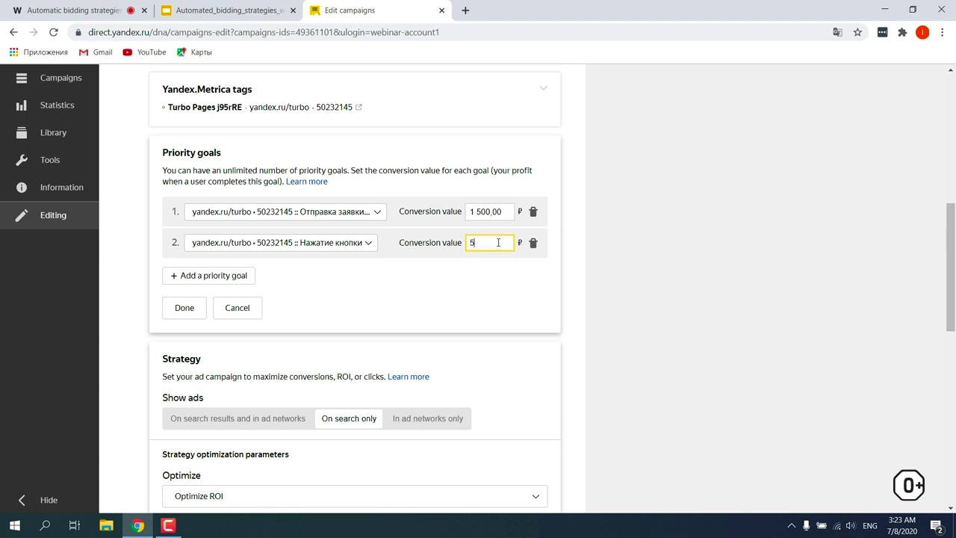
click(184, 308)
Step: Try the values 1 and 5 for the strategy's ROI in advertising
scroll(515, 296, down, 3)
scroll(593, 297, down, 1)
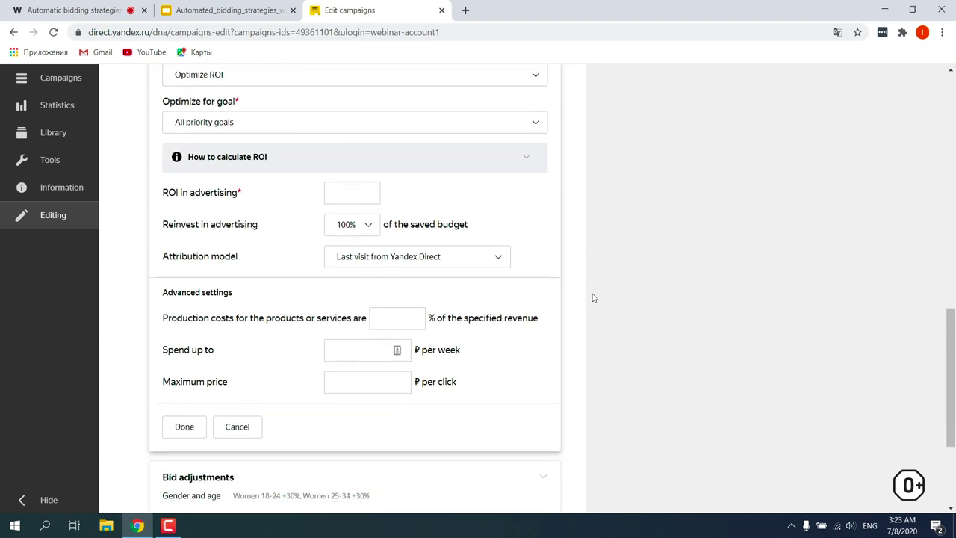
scroll(434, 214, up, 1)
scroll(433, 215, up, 1)
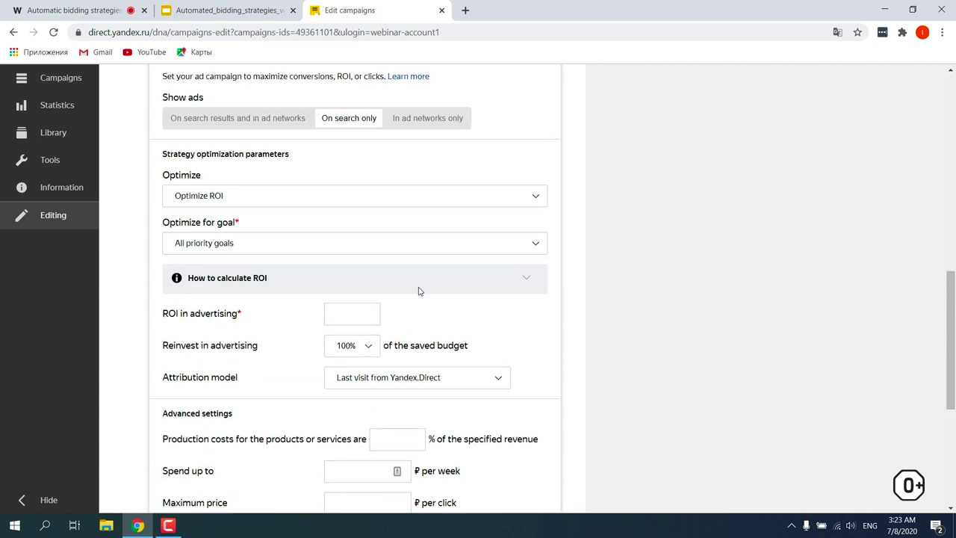
click(368, 307)
text(1)
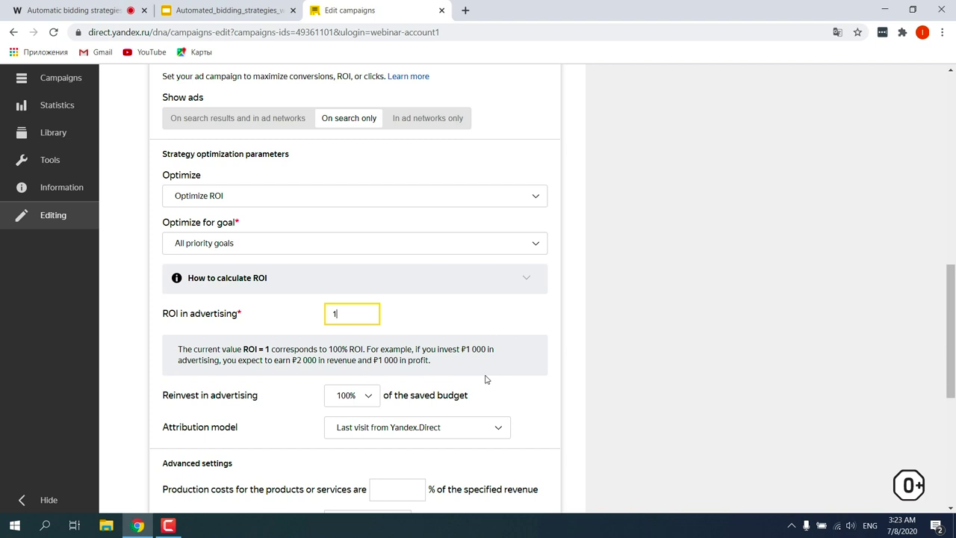
key(BackSpace)
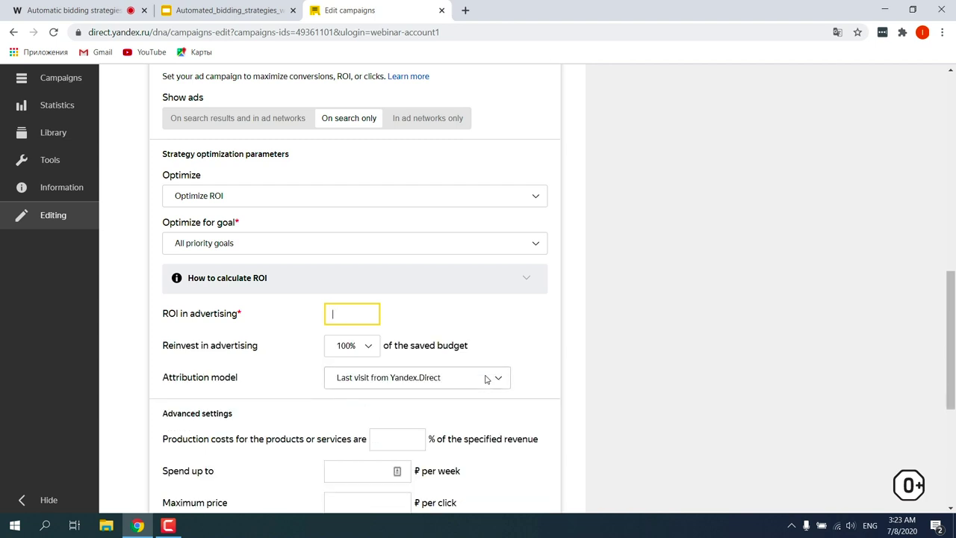
text(5)
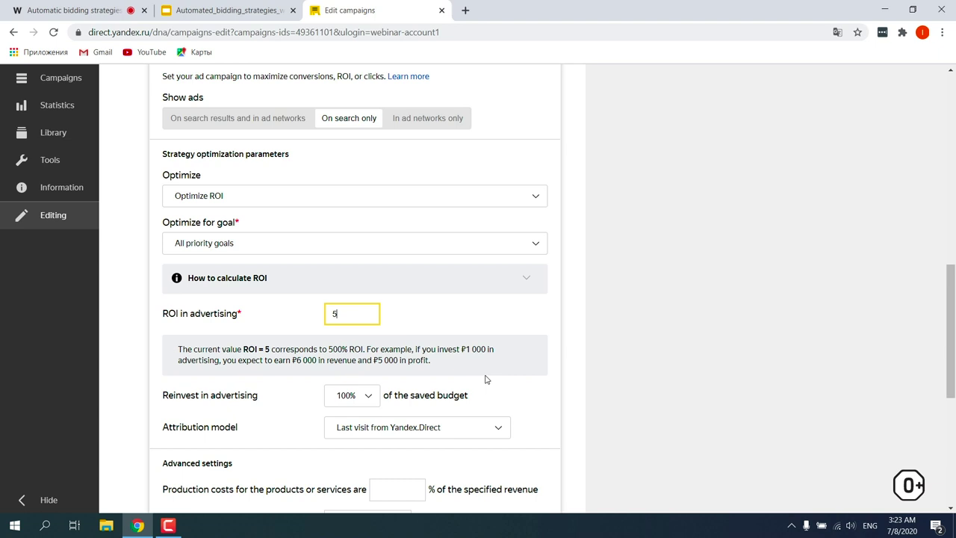
Step: Set the strategy's ROI in advertising to 1,5
key(BackSpace)
text(15)
key(BackSpace)
text(,5)
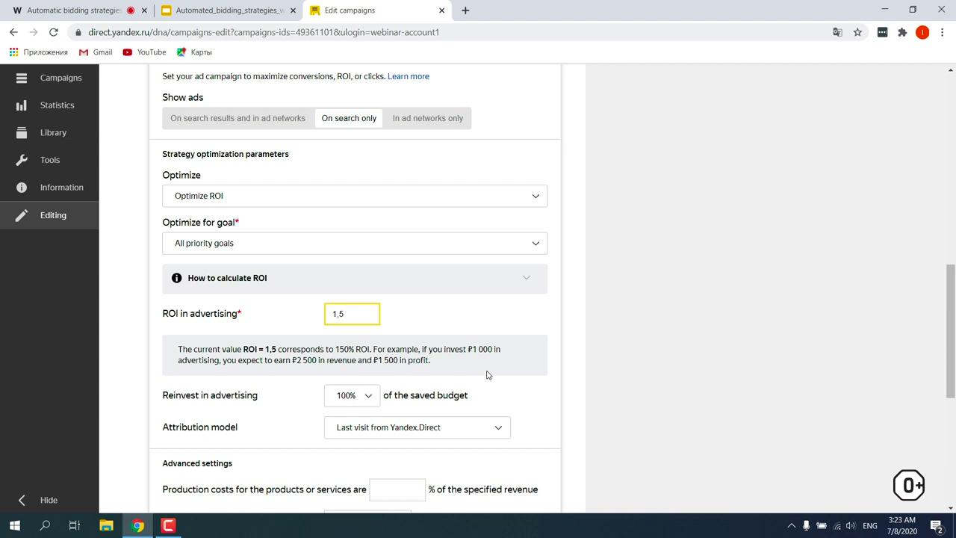
click(573, 341)
Step: Set the share of the saved budget to reinvest in advertising to 80%
scroll(572, 341, down, 2)
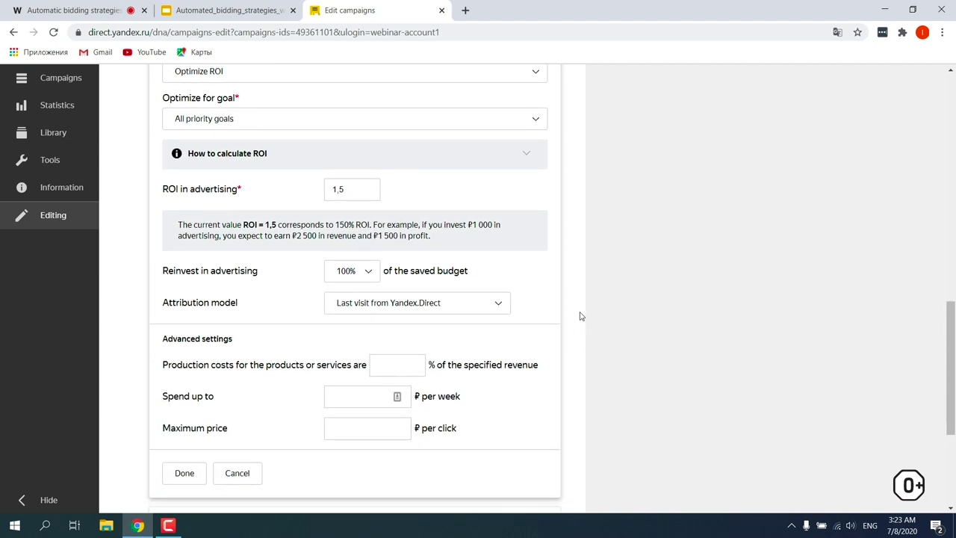
scroll(581, 316, down, 1)
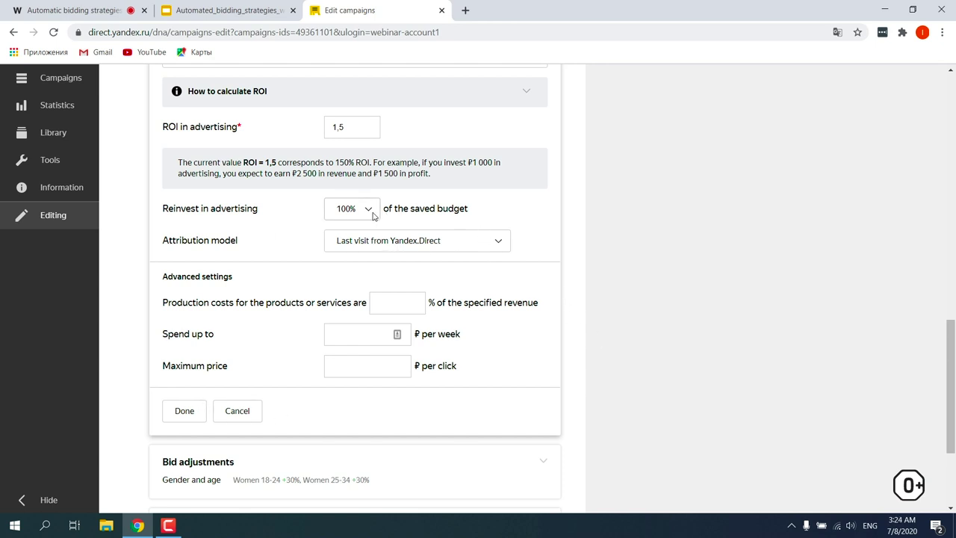
click(369, 211)
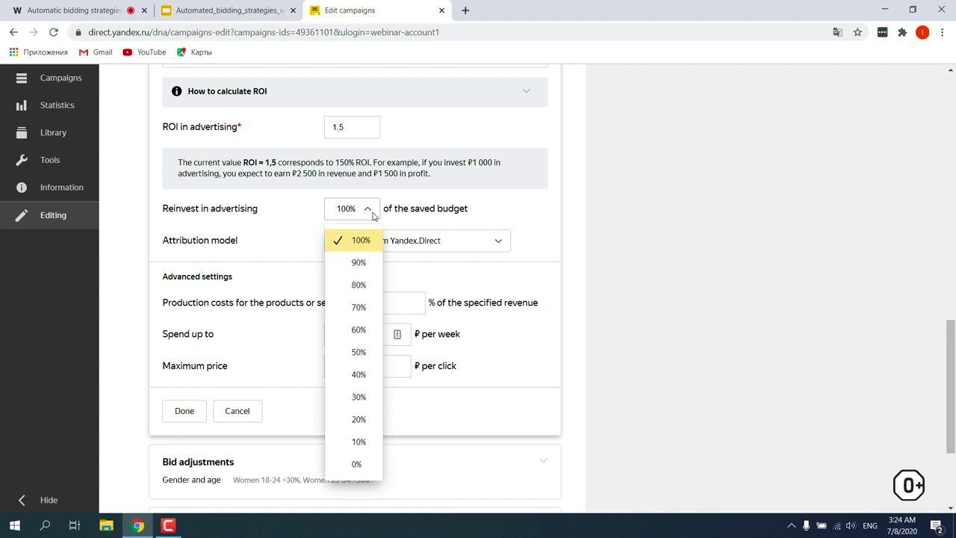
click(360, 284)
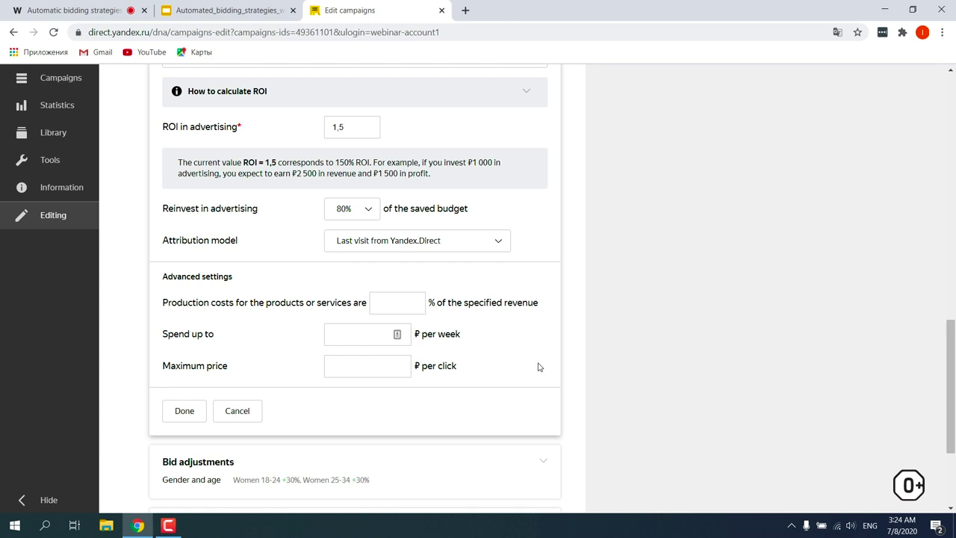
Step: Confirm the ROI strategy settings, leaving the advanced limits empty, and save the campaign
scroll(539, 366, up, 3)
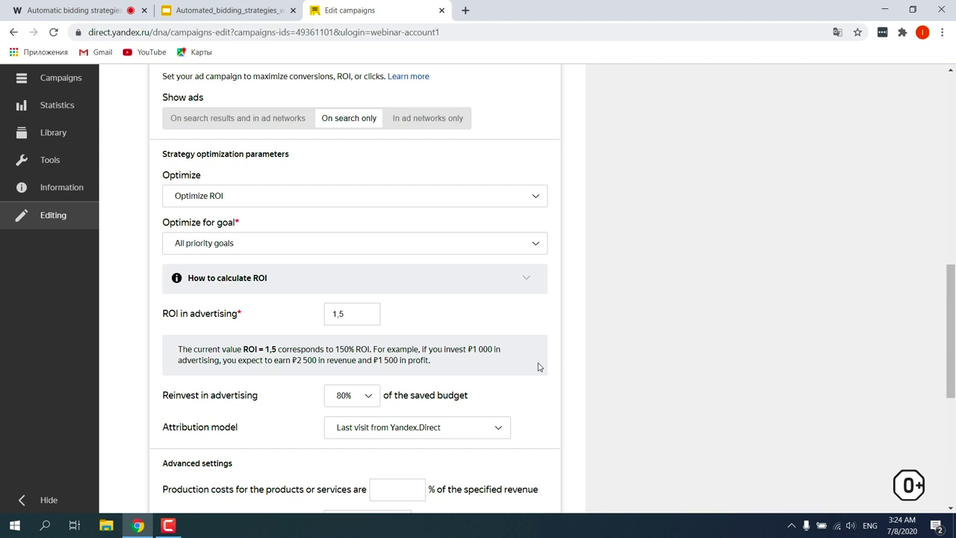
scroll(539, 366, down, 3)
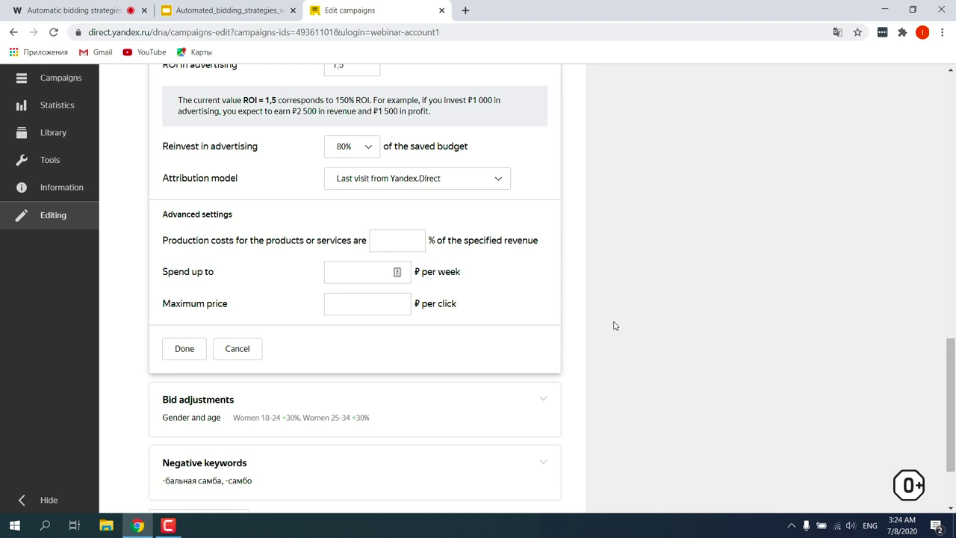
scroll(614, 326, up, 1)
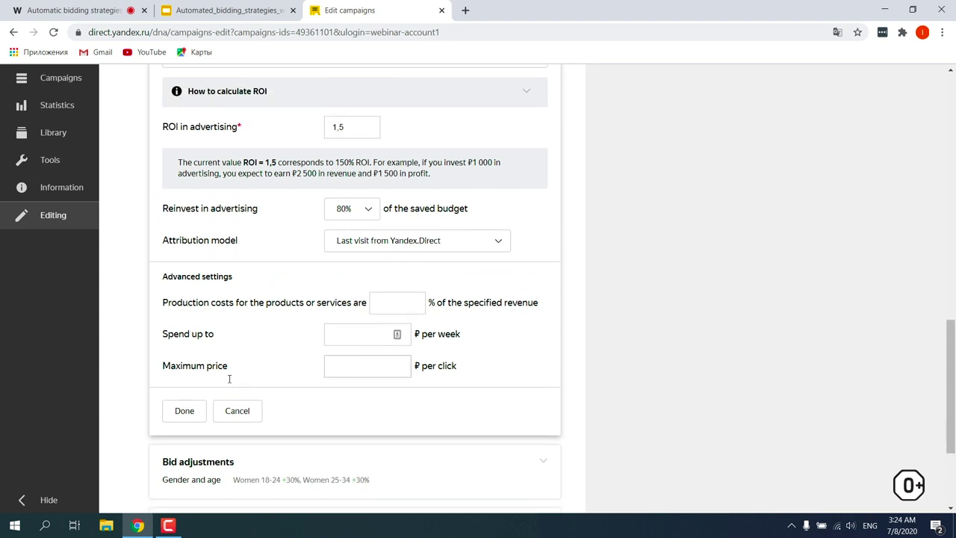
scroll(346, 393, up, 2)
scroll(163, 138, up, 2)
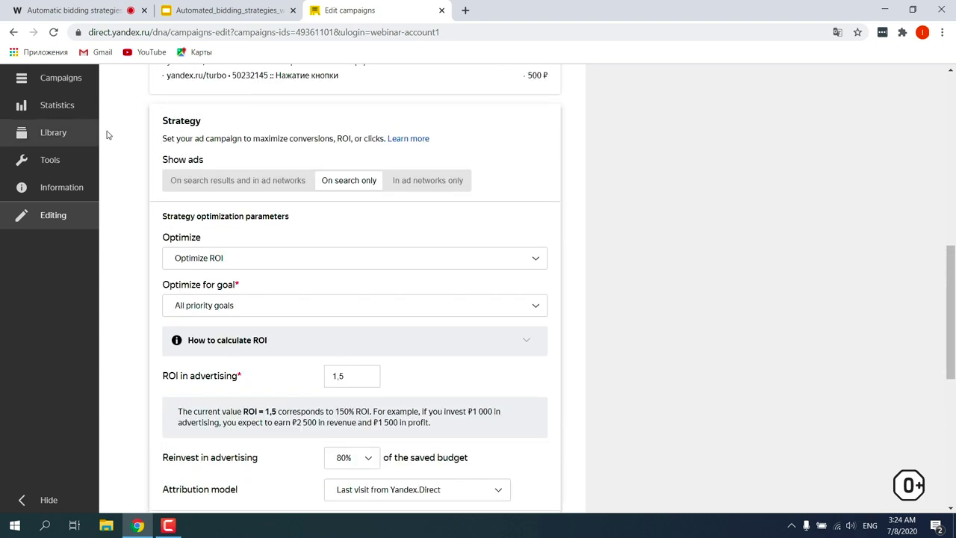
scroll(179, 279, down, 5)
click(185, 288)
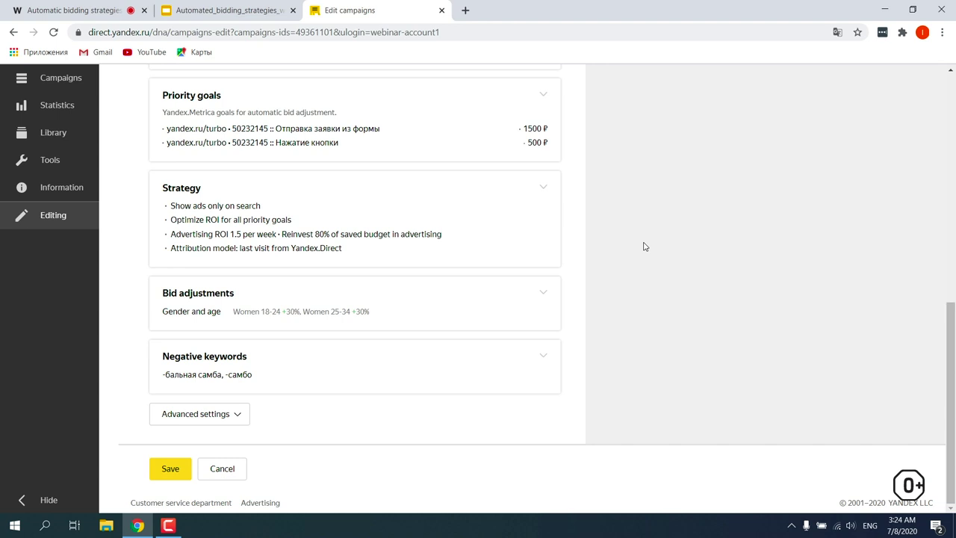
click(174, 474)
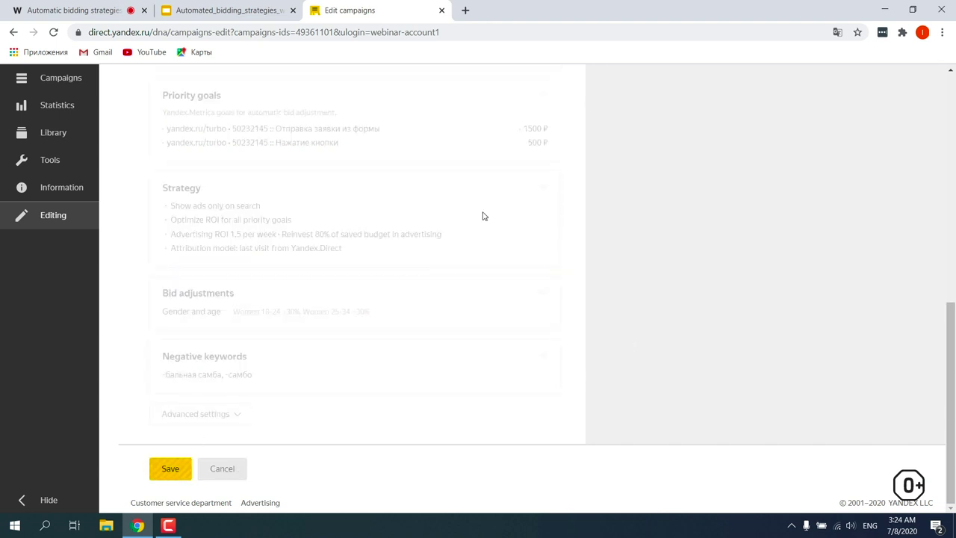